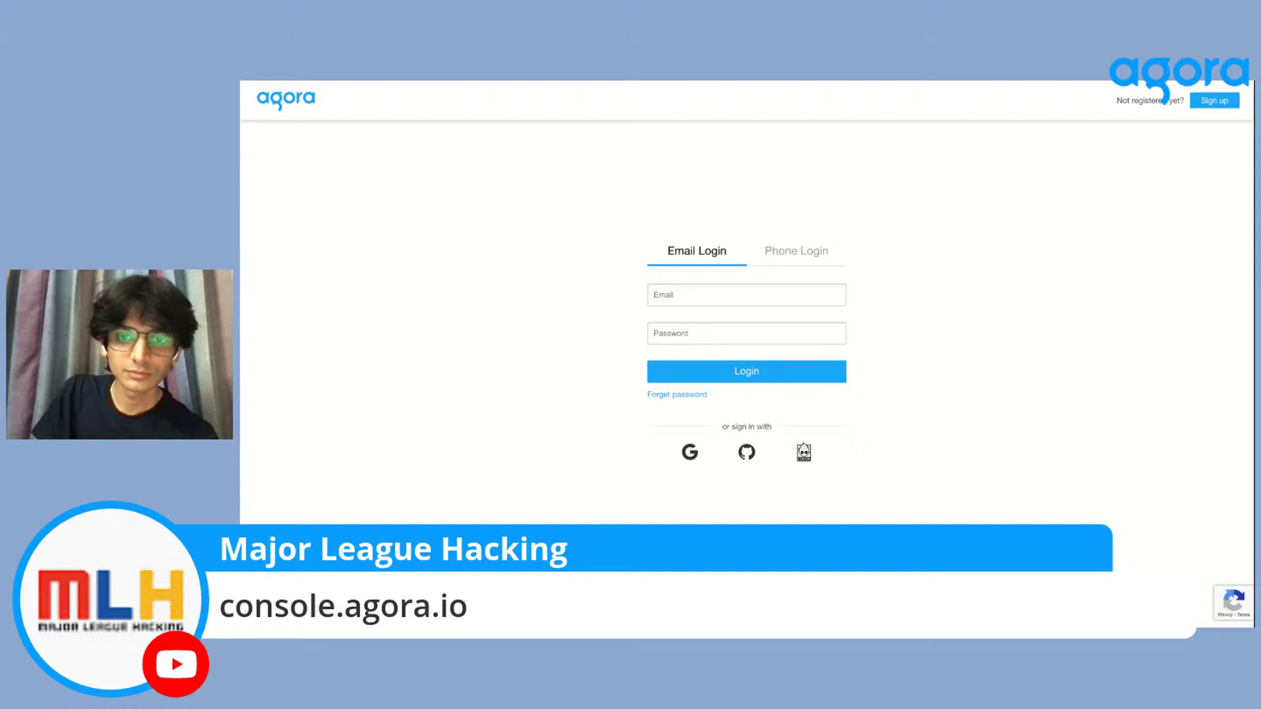
Log in with the account email, password and captcha, dismissing the error dialogs until the dashboard loads
{"action": "left_click", "coordinate": [727, 303]}
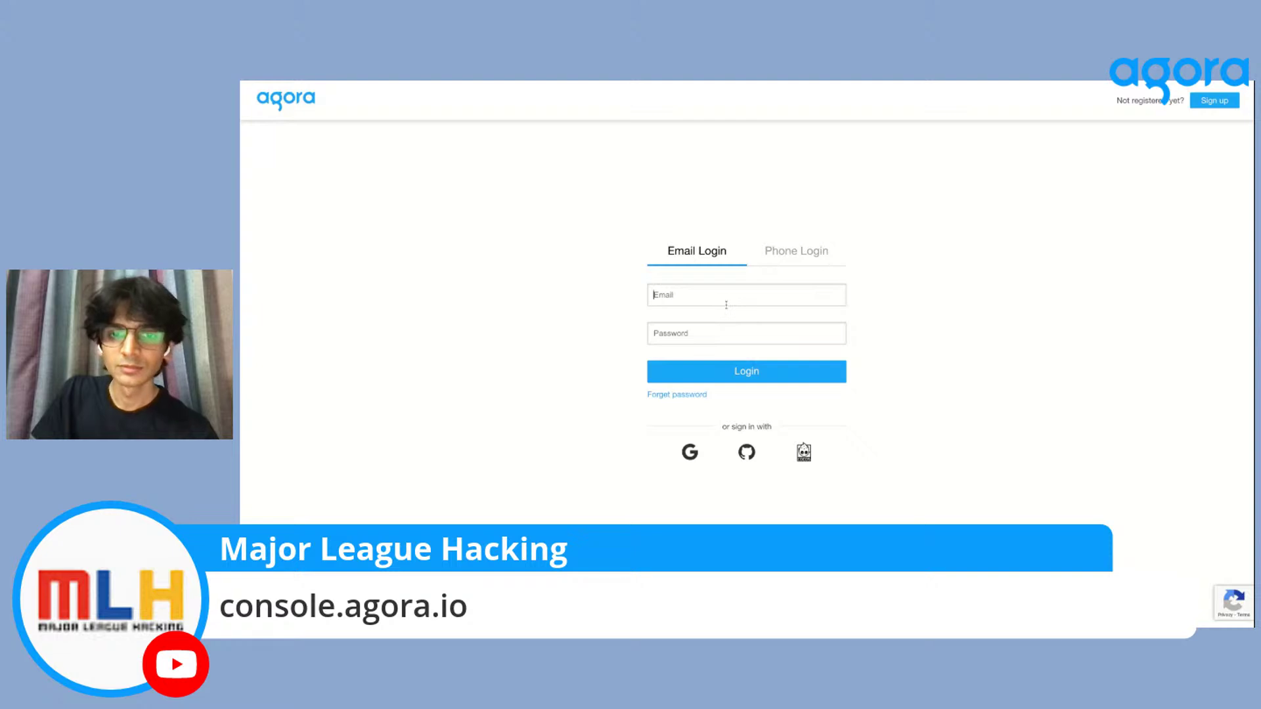
{"action": "left_click", "coordinate": [726, 309]}
{"action": "left_click", "coordinate": [736, 373]}
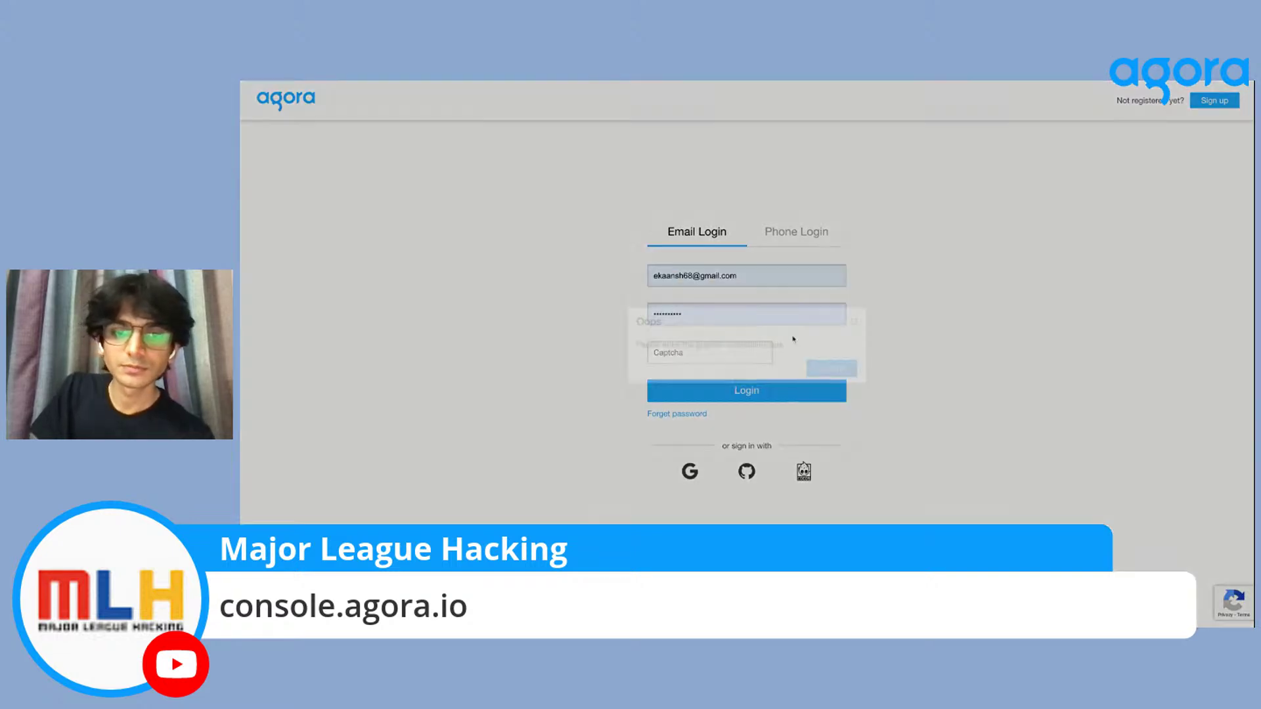
{"action": "left_click", "coordinate": [836, 374]}
{"action": "left_click", "coordinate": [692, 354]}
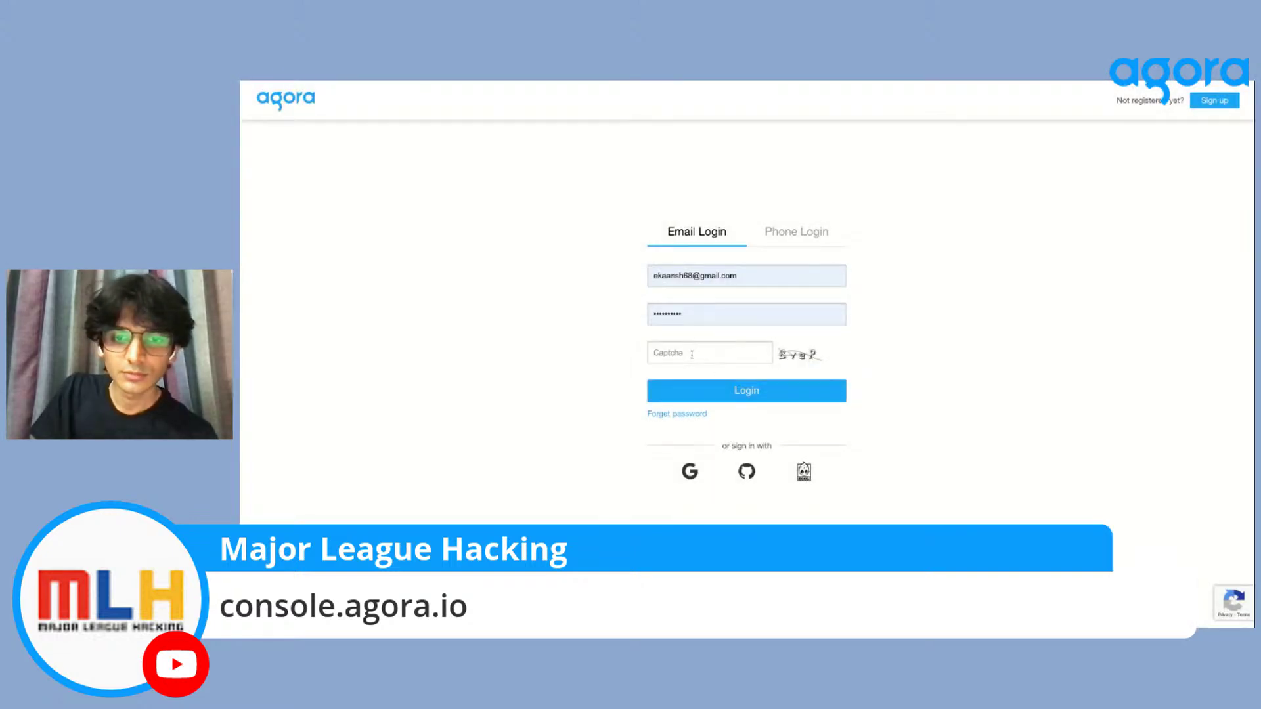
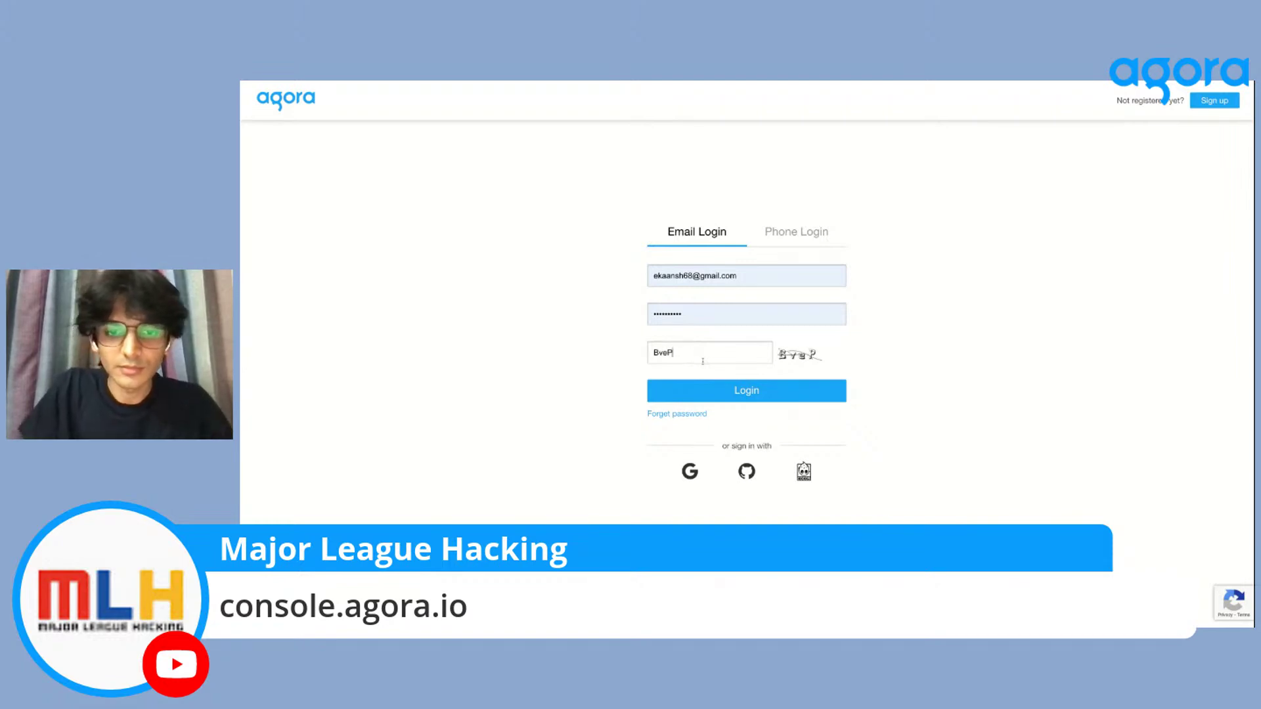
{"action": "left_click", "coordinate": [733, 389]}
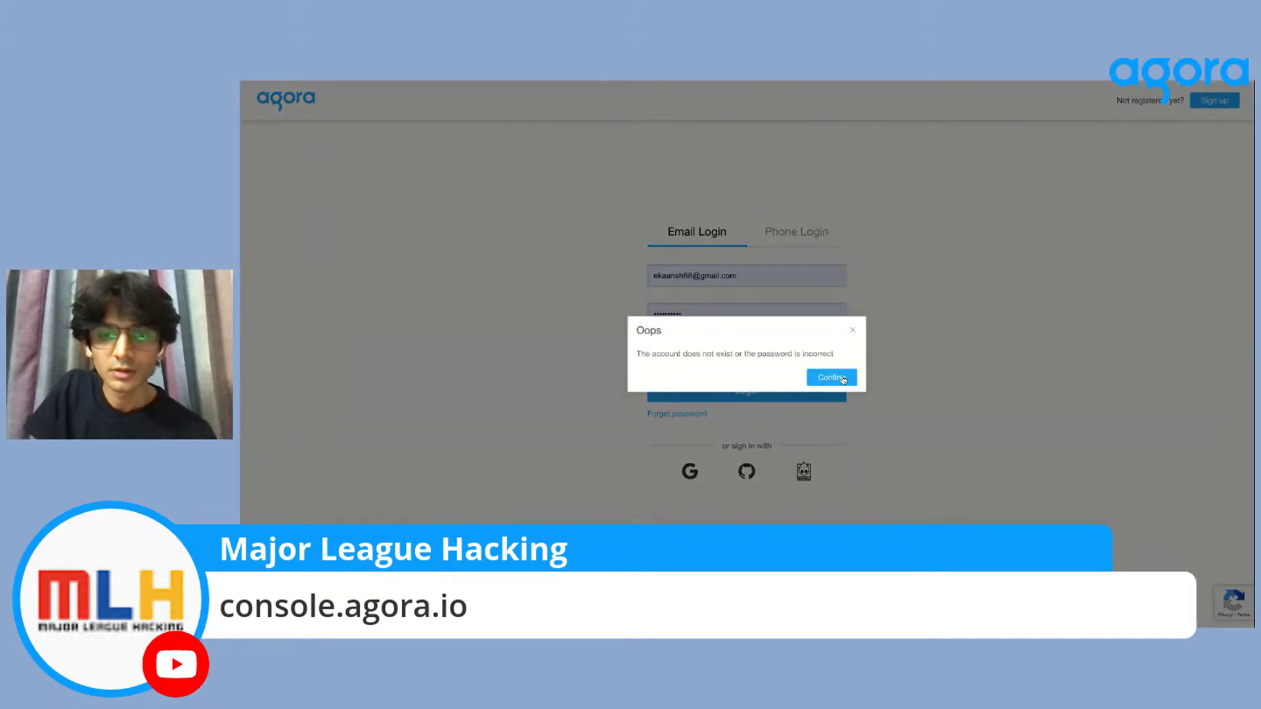
{"action": "left_click", "coordinate": [842, 379]}
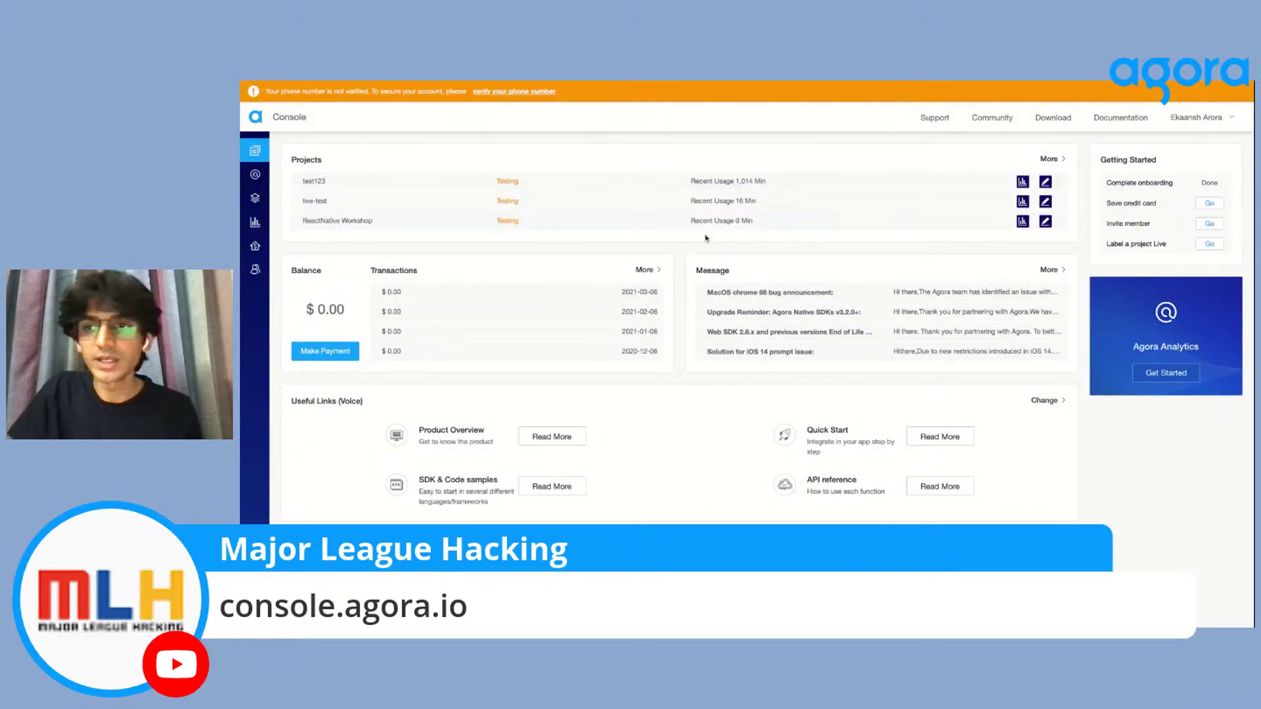
{"action": "left_click", "coordinate": [1197, 191]}
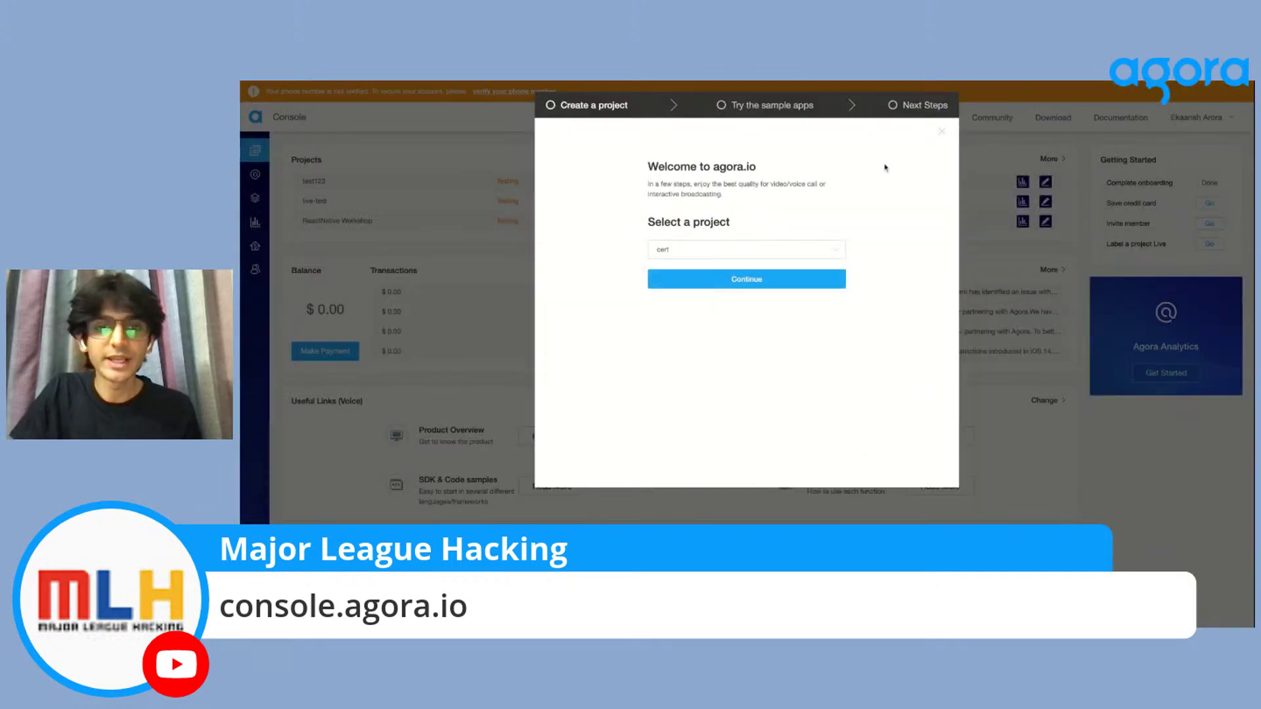
{"action": "left_click", "coordinate": [788, 249]}
{"action": "left_click", "coordinate": [775, 276]}
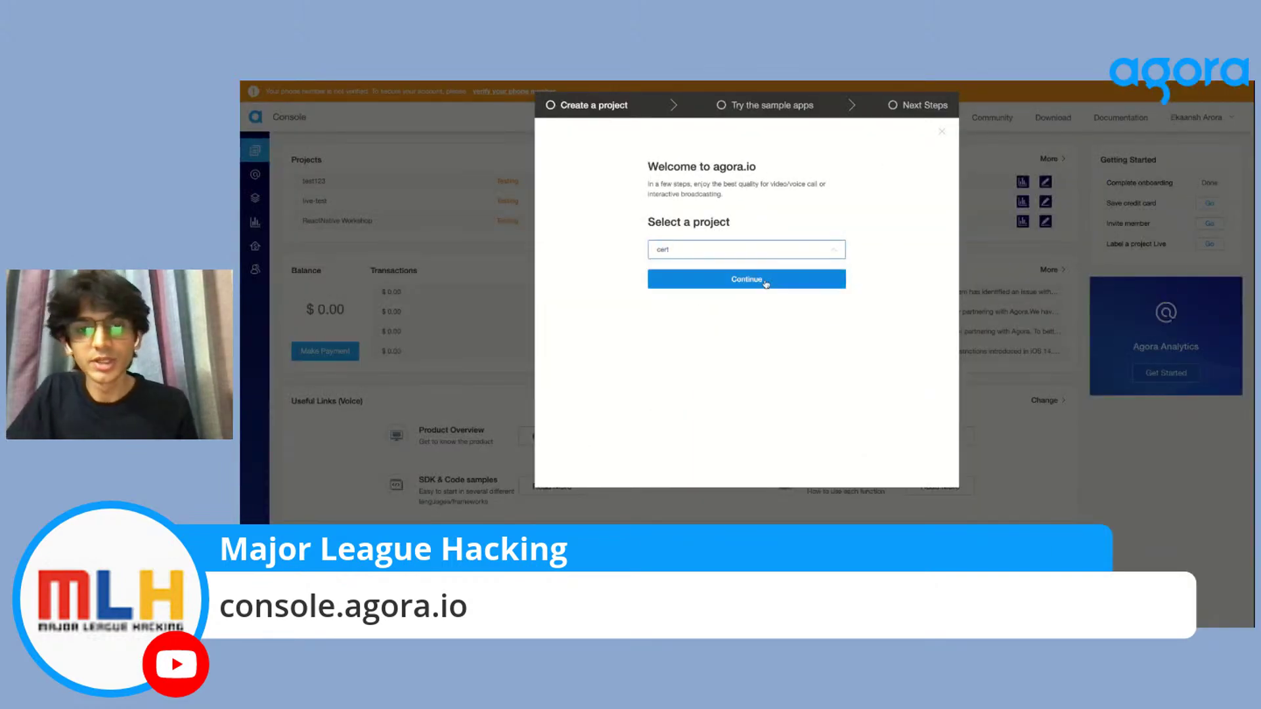
{"action": "left_click", "coordinate": [764, 283]}
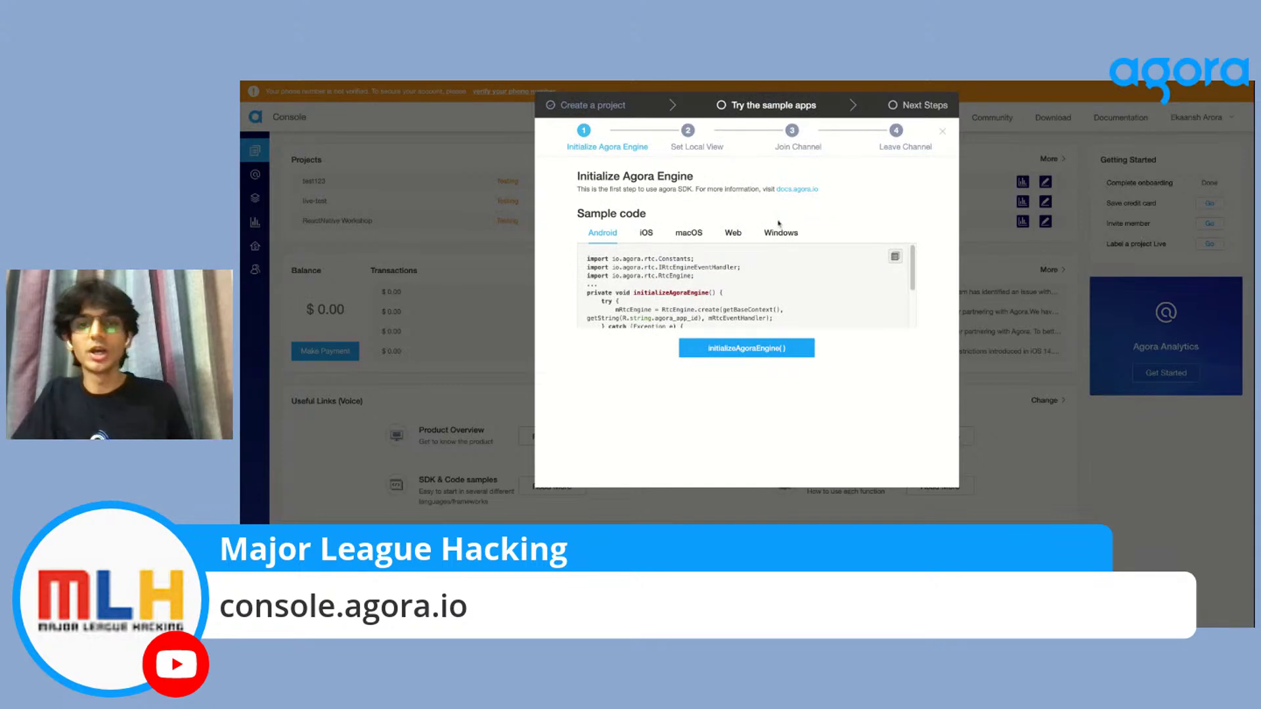
{"action": "scroll", "coordinate": [670, 290], "scroll_direction": "down", "scroll_amount": 5}
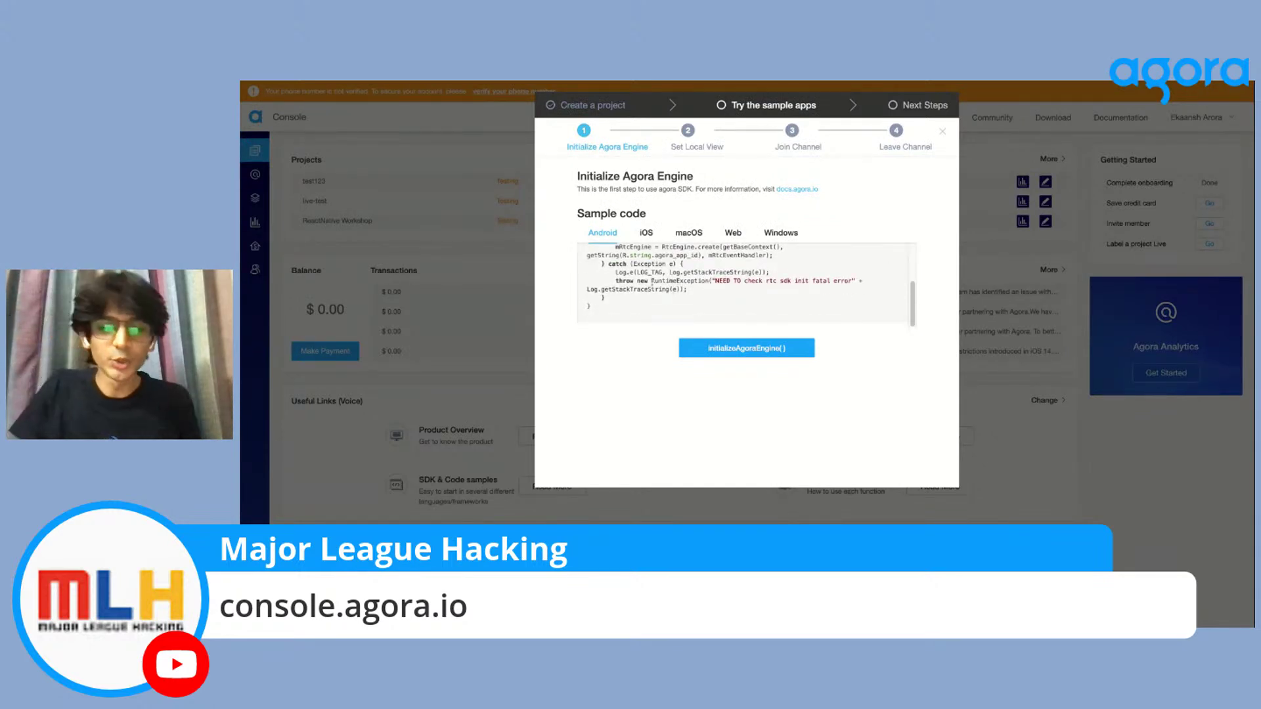
{"action": "scroll", "coordinate": [633, 308], "scroll_direction": "up", "scroll_amount": 5}
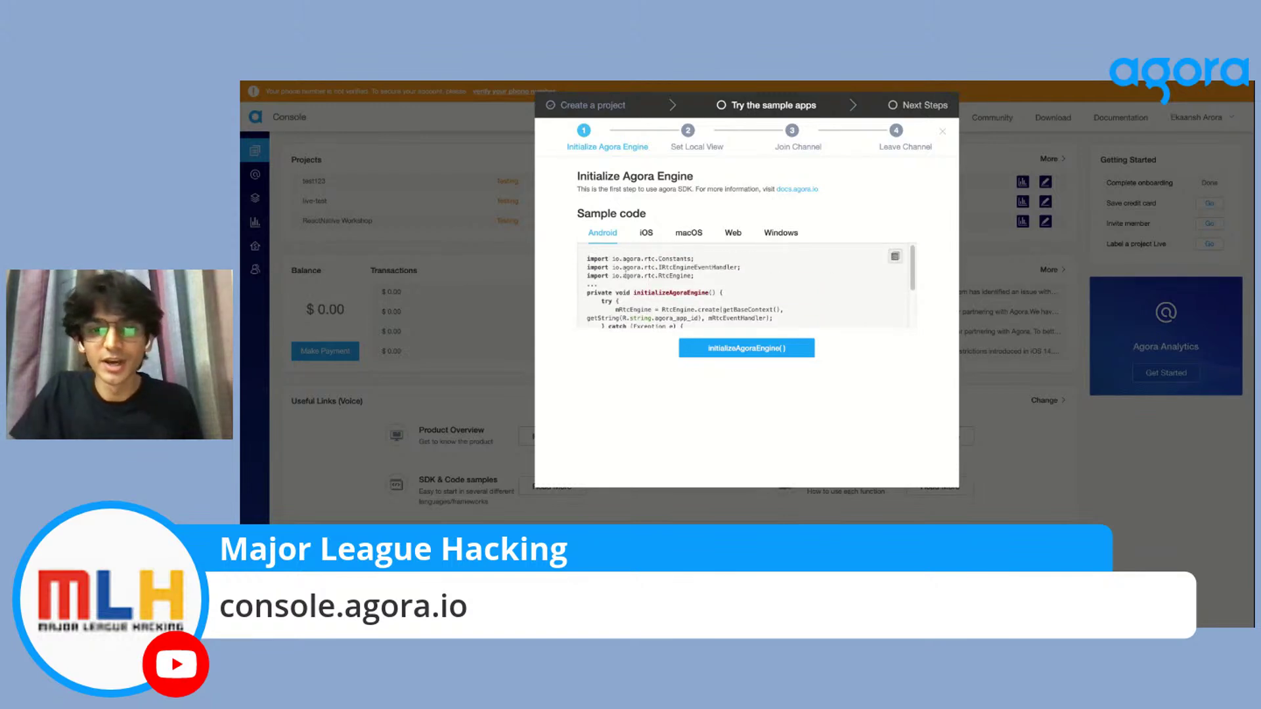
{"action": "left_click", "coordinate": [733, 232]}
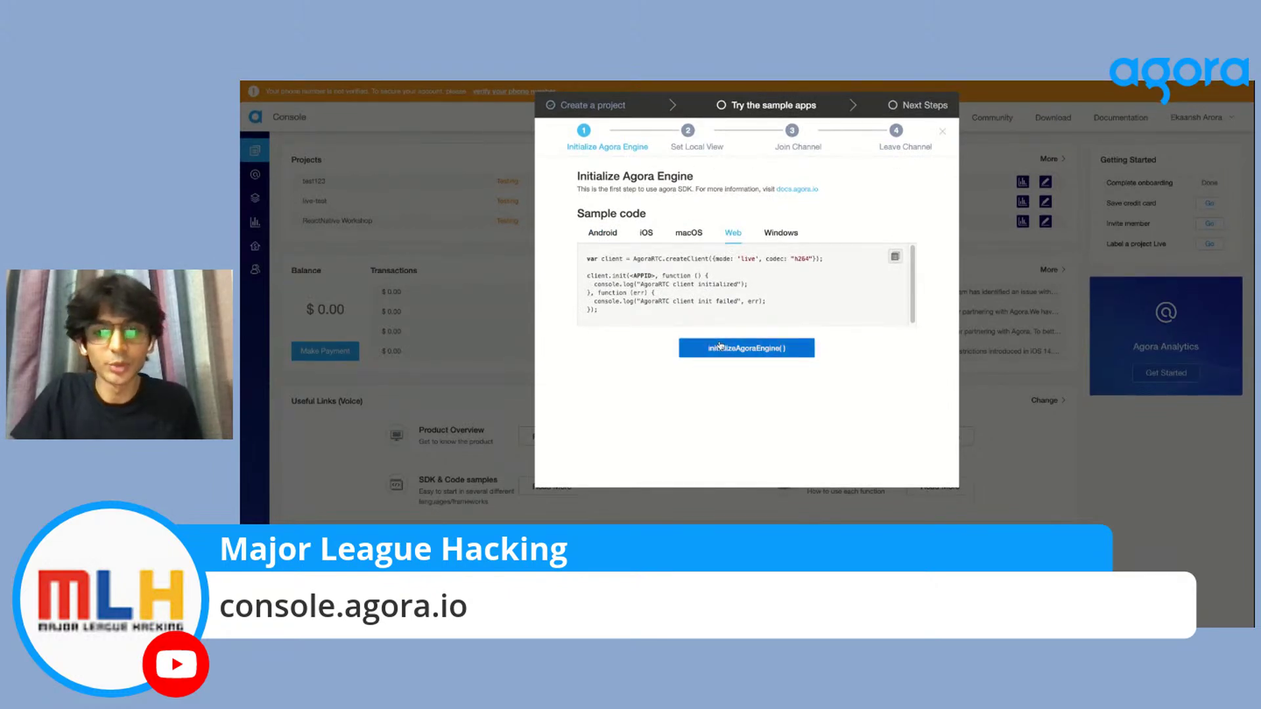
{"action": "left_click", "coordinate": [747, 348]}
{"action": "left_click", "coordinate": [746, 312]}
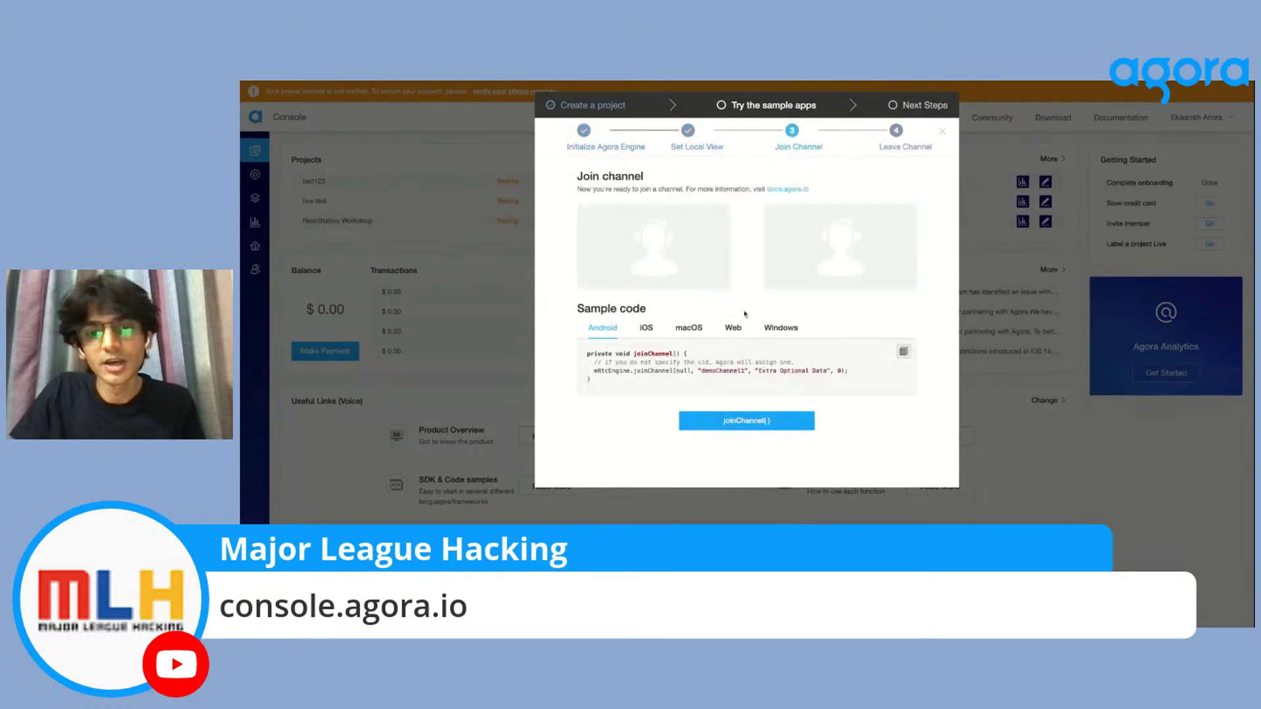
{"action": "left_click", "coordinate": [746, 424]}
{"action": "left_click", "coordinate": [741, 467]}
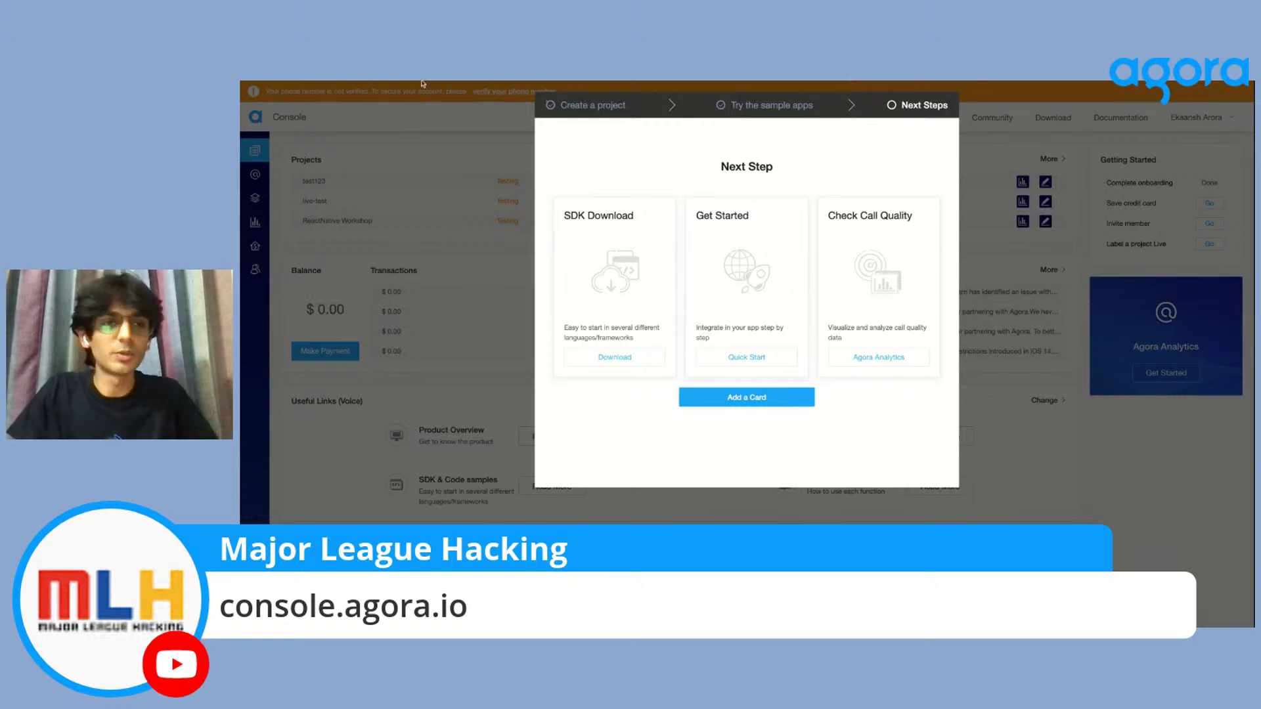
{"action": "key", "text": "super+r"}
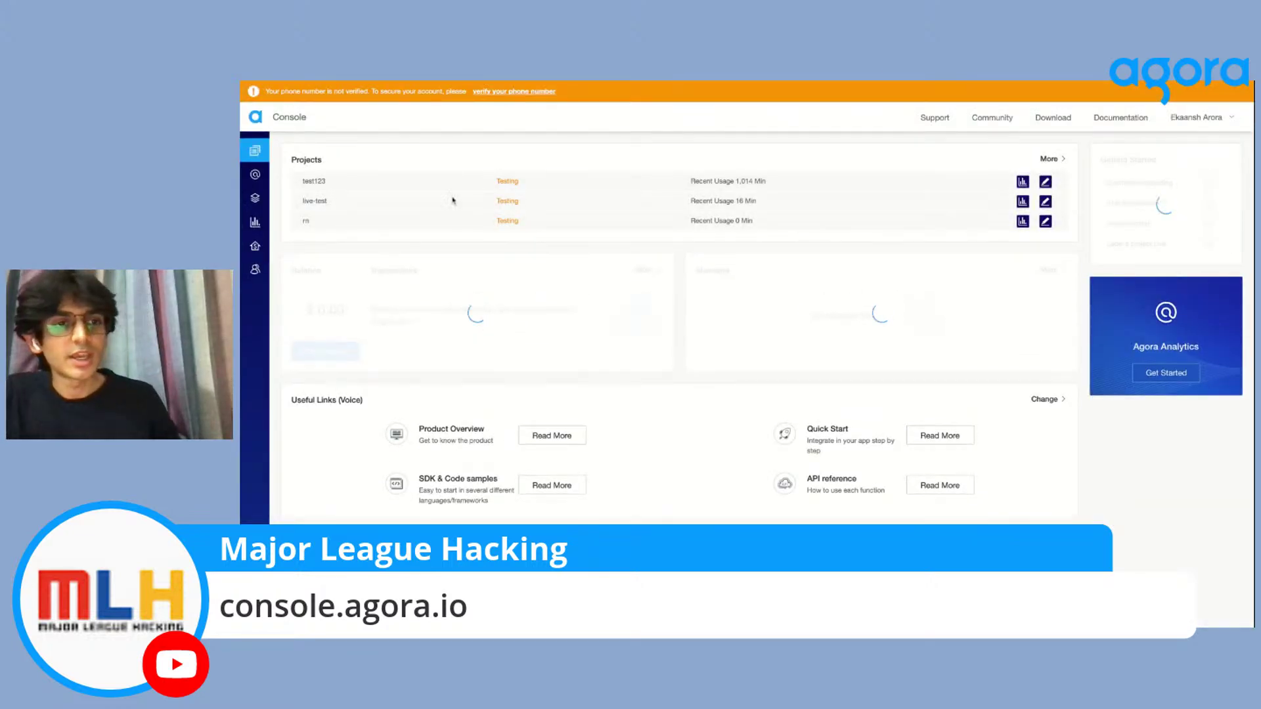
Open Project Management to list the seven existing Testing-stage projects
{"action": "left_click", "coordinate": [267, 196]}
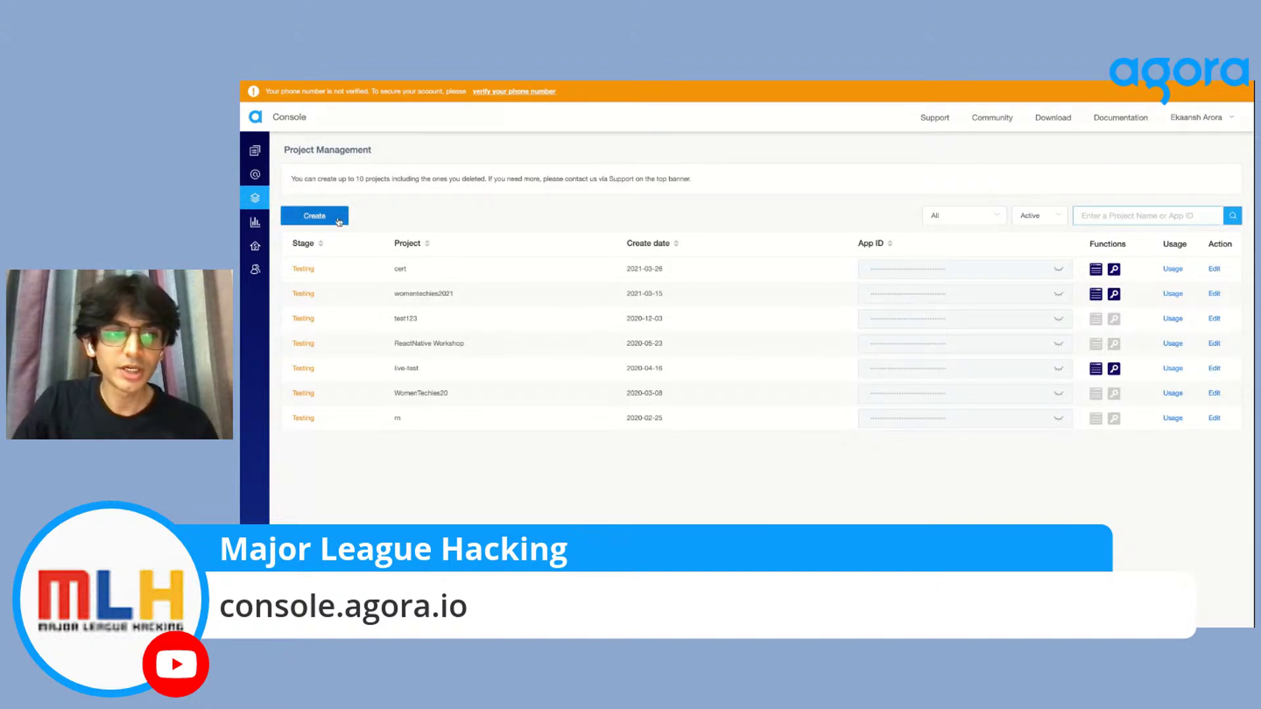
Create project 'MLH' with APP ID + Token authentication and open its Edit page
{"action": "left_click", "coordinate": [321, 217]}
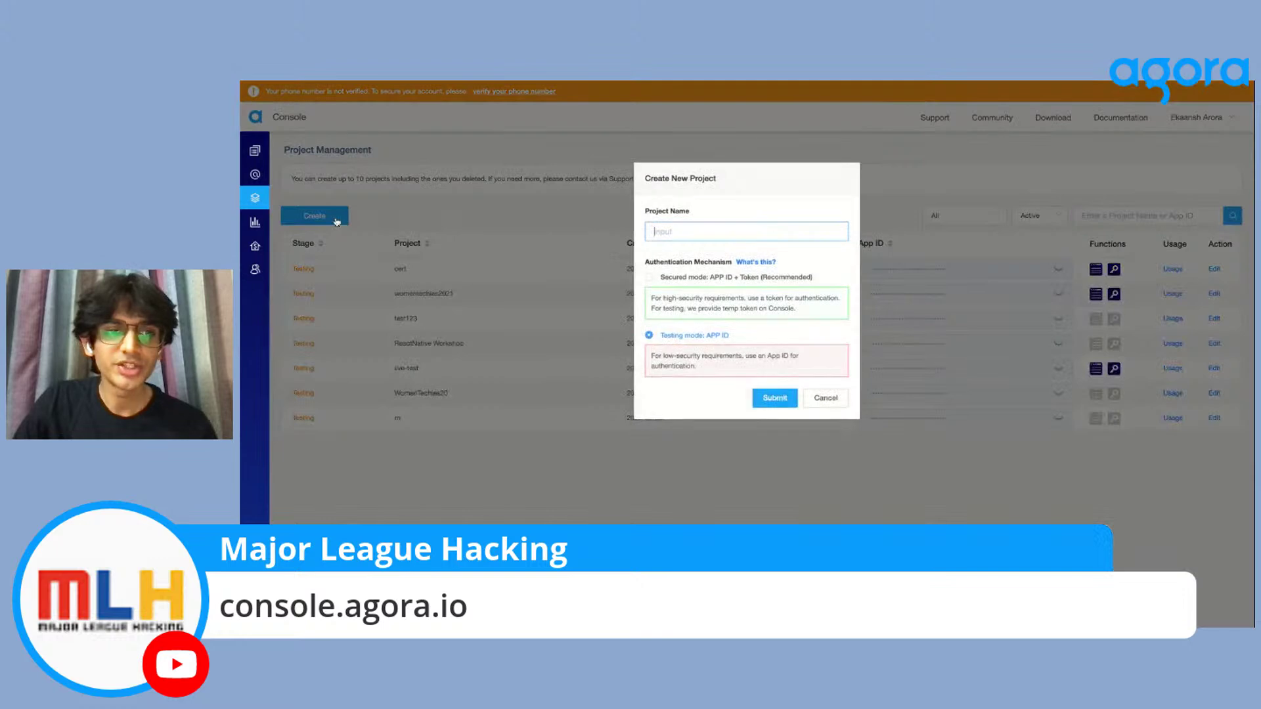
{"action": "left_click", "coordinate": [737, 235]}
{"action": "type", "text": "MLH"}
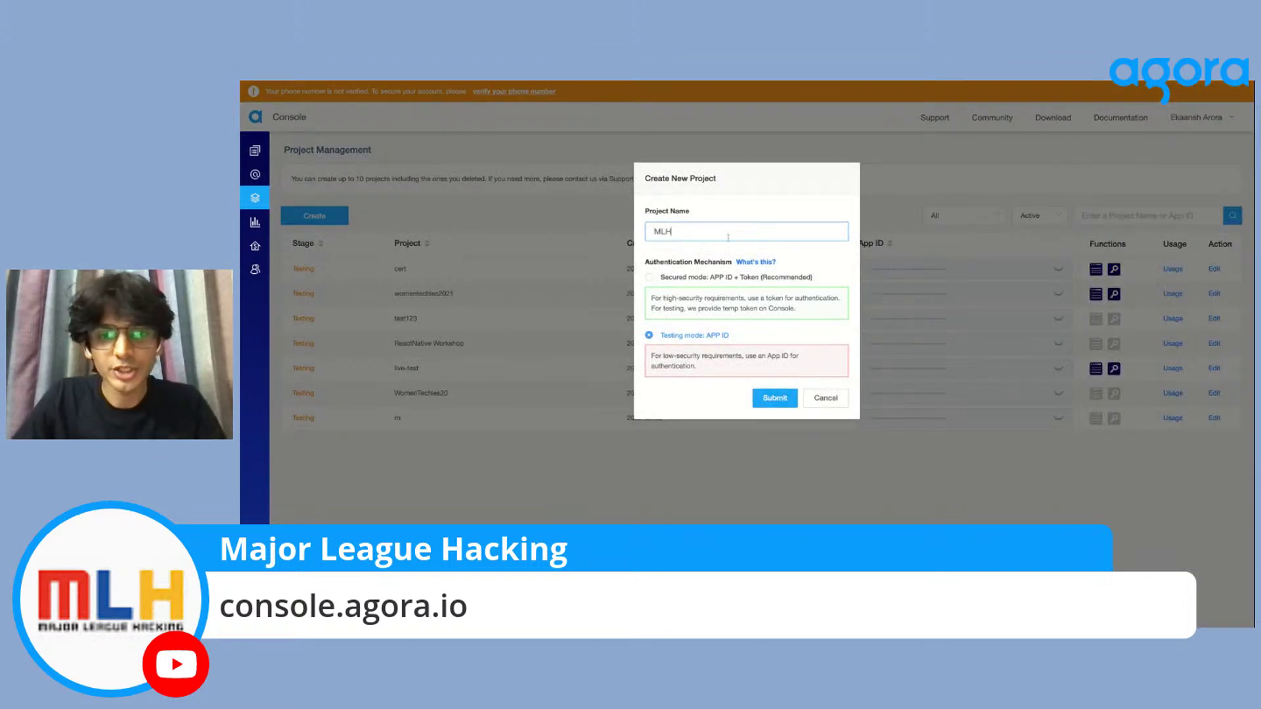
{"action": "left_click", "coordinate": [673, 278]}
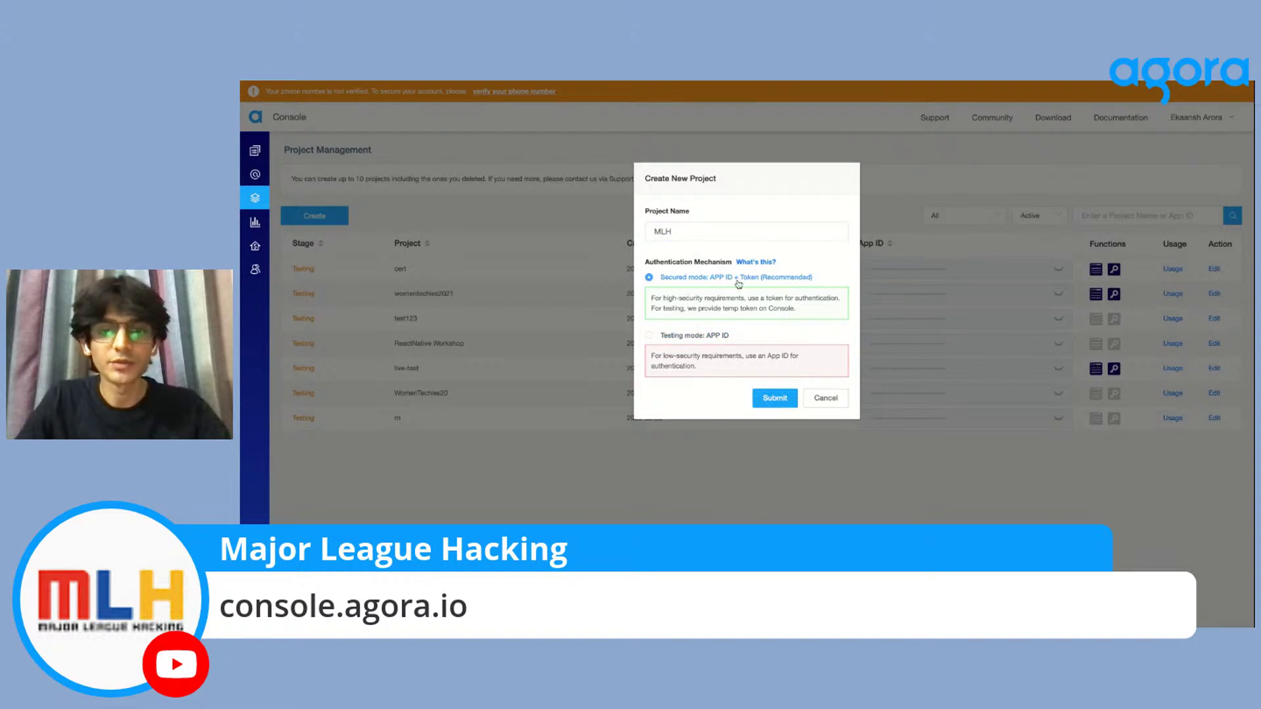
{"action": "left_click", "coordinate": [775, 398]}
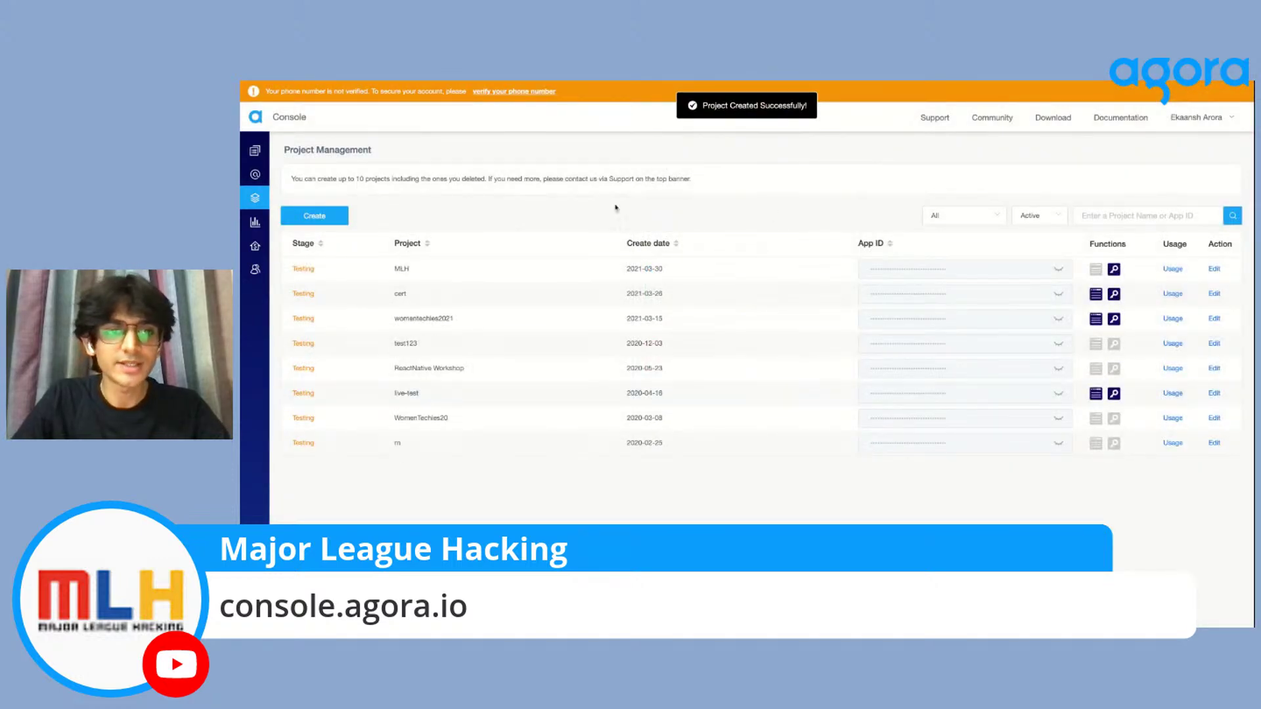
{"action": "left_click", "coordinate": [1214, 270]}
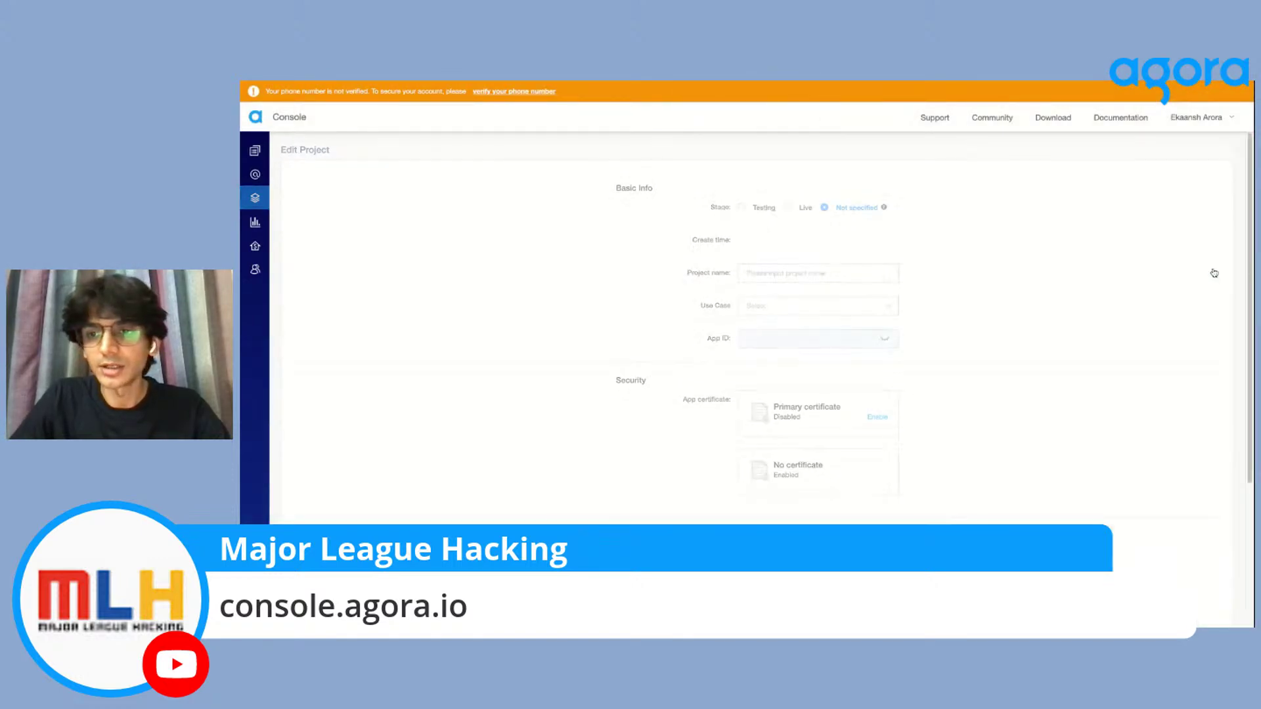
Reveal and copy the MLH project's primary certificate and App ID
{"action": "scroll", "coordinate": [965, 270], "scroll_direction": "down", "scroll_amount": 2}
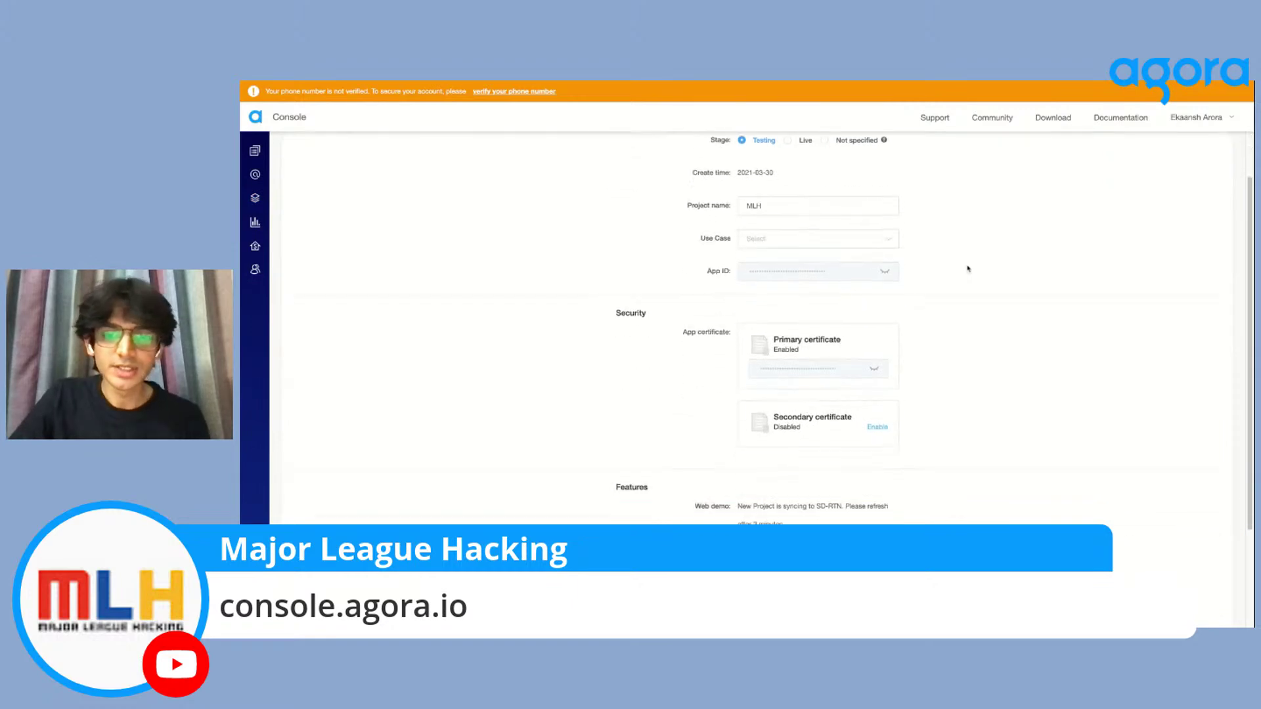
{"action": "scroll", "coordinate": [968, 270], "scroll_direction": "up", "scroll_amount": 1}
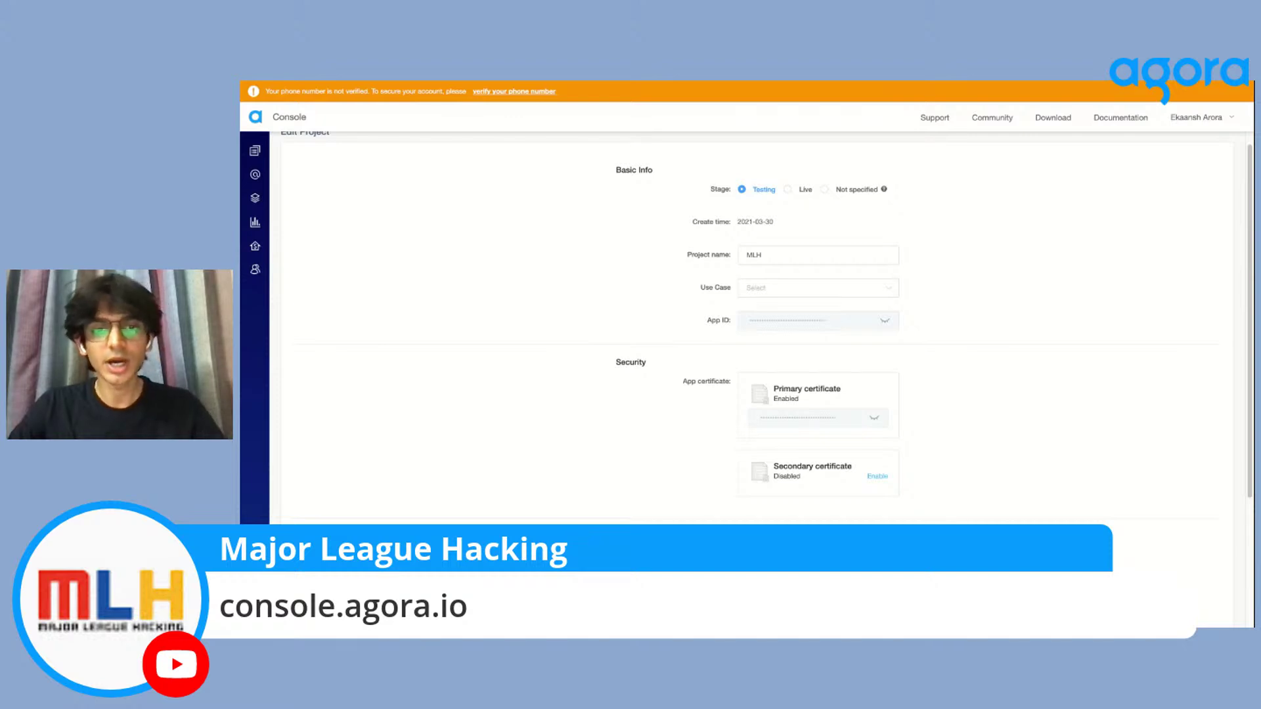
{"action": "left_click", "coordinate": [875, 419]}
{"action": "left_click", "coordinate": [885, 321]}
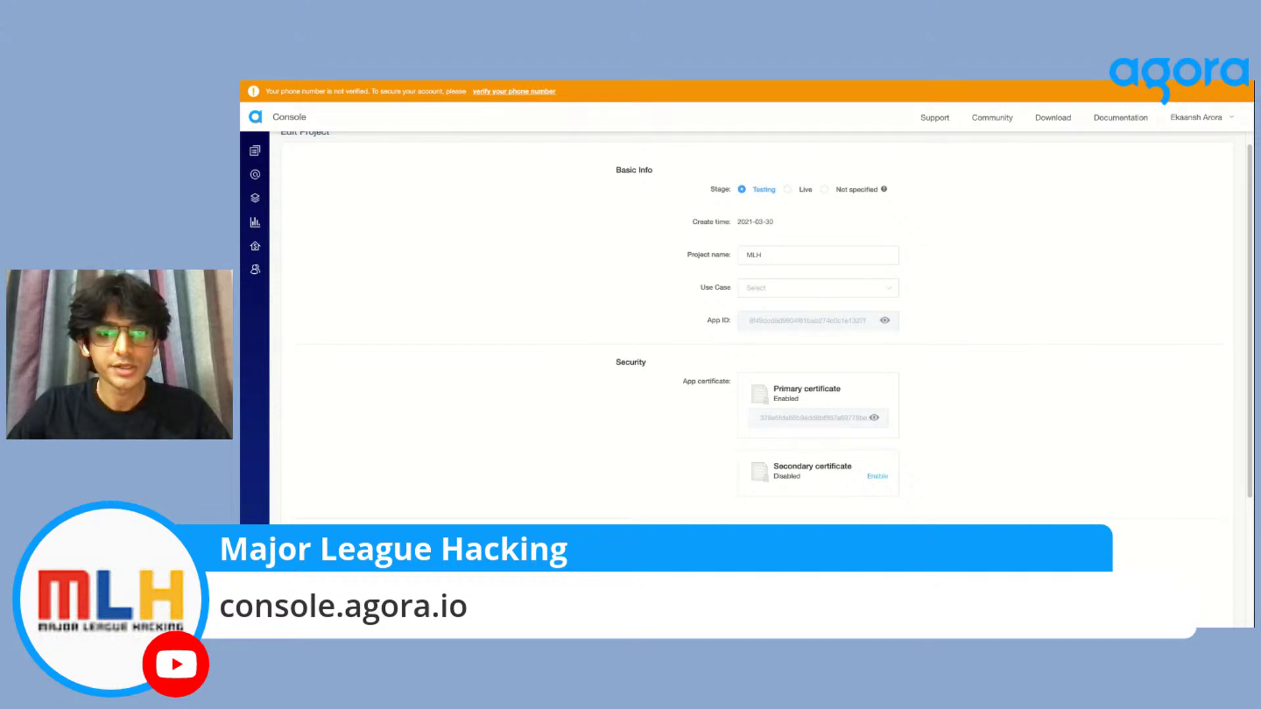
Hide the App ID, copy the primary certificate, and return to the project list now topped by MLH
{"action": "left_click", "coordinate": [886, 322]}
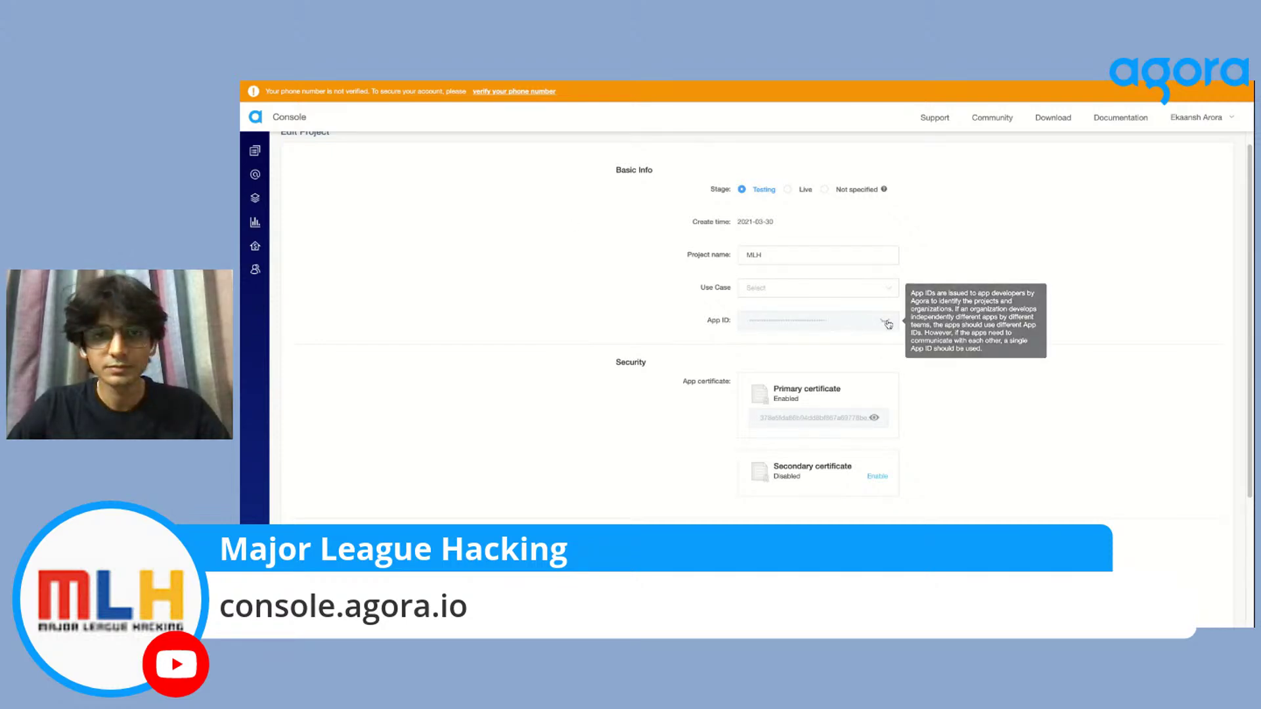
{"action": "left_click", "coordinate": [874, 418]}
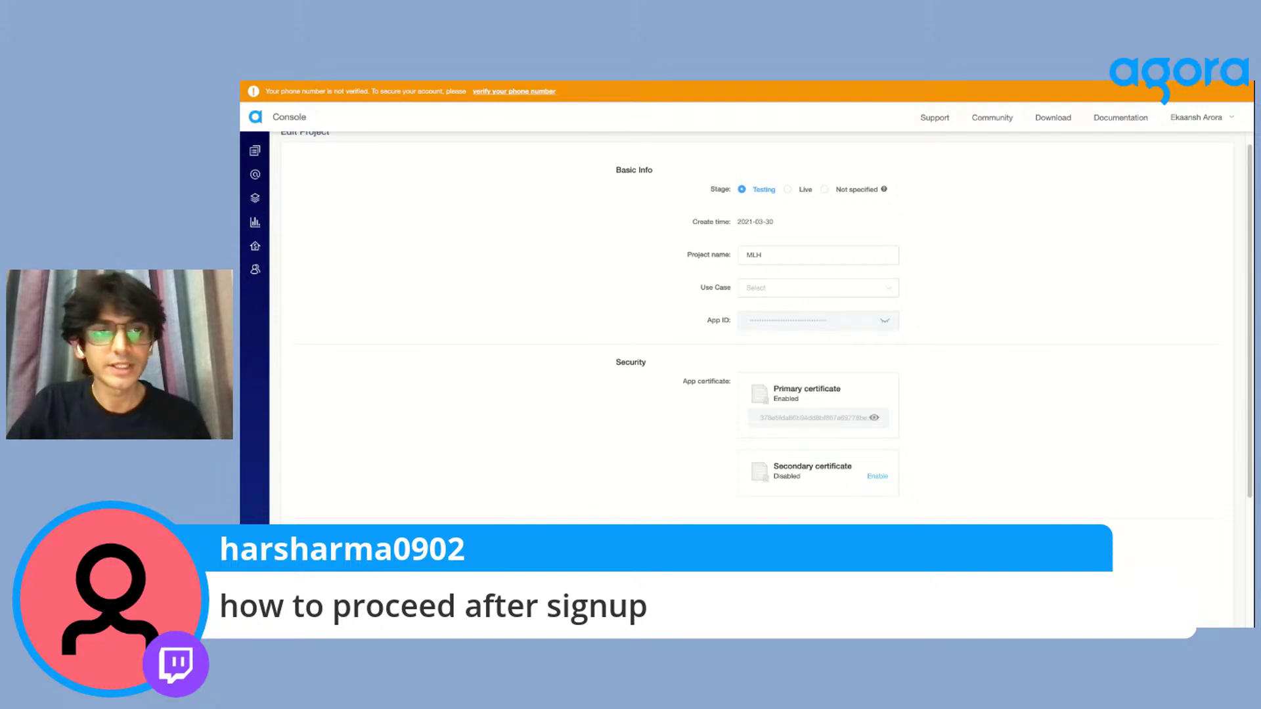
{"action": "mouse_move", "coordinate": [278, 134]}
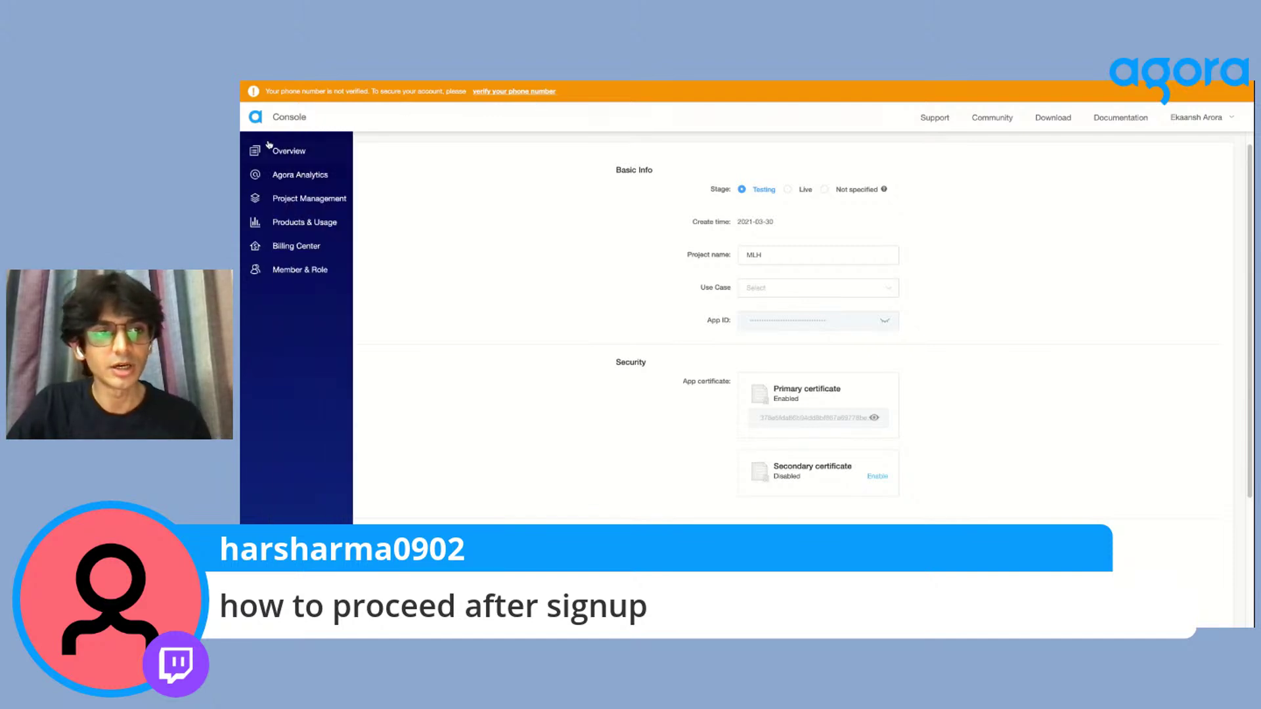
{"action": "left_click", "coordinate": [318, 198]}
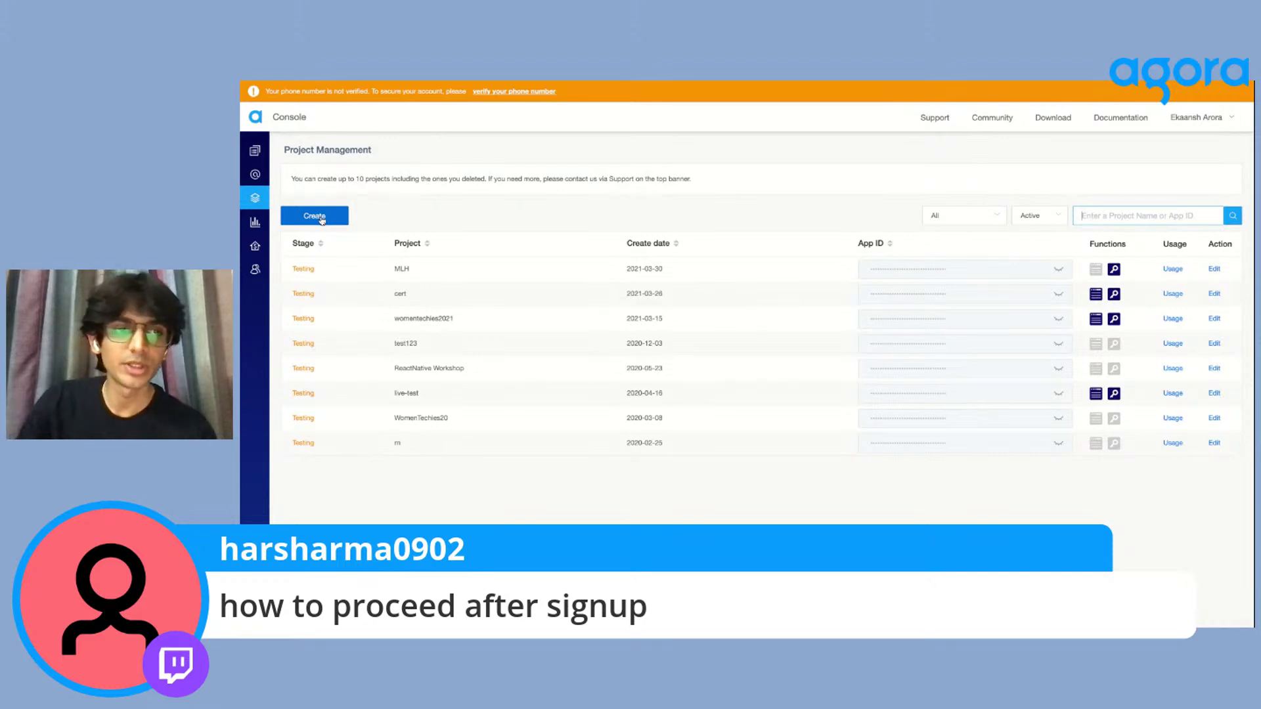
{"action": "left_click", "coordinate": [314, 217]}
{"action": "left_click", "coordinate": [734, 277]}
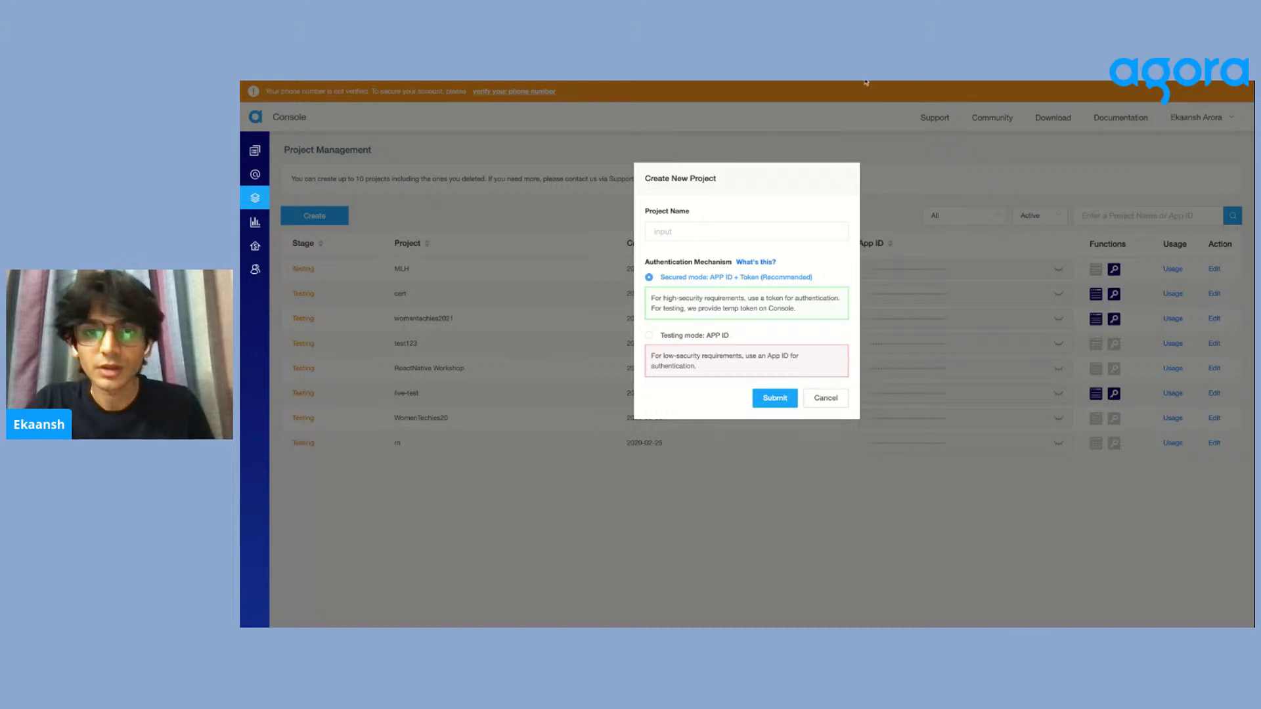
{"action": "left_click", "coordinate": [820, 398]}
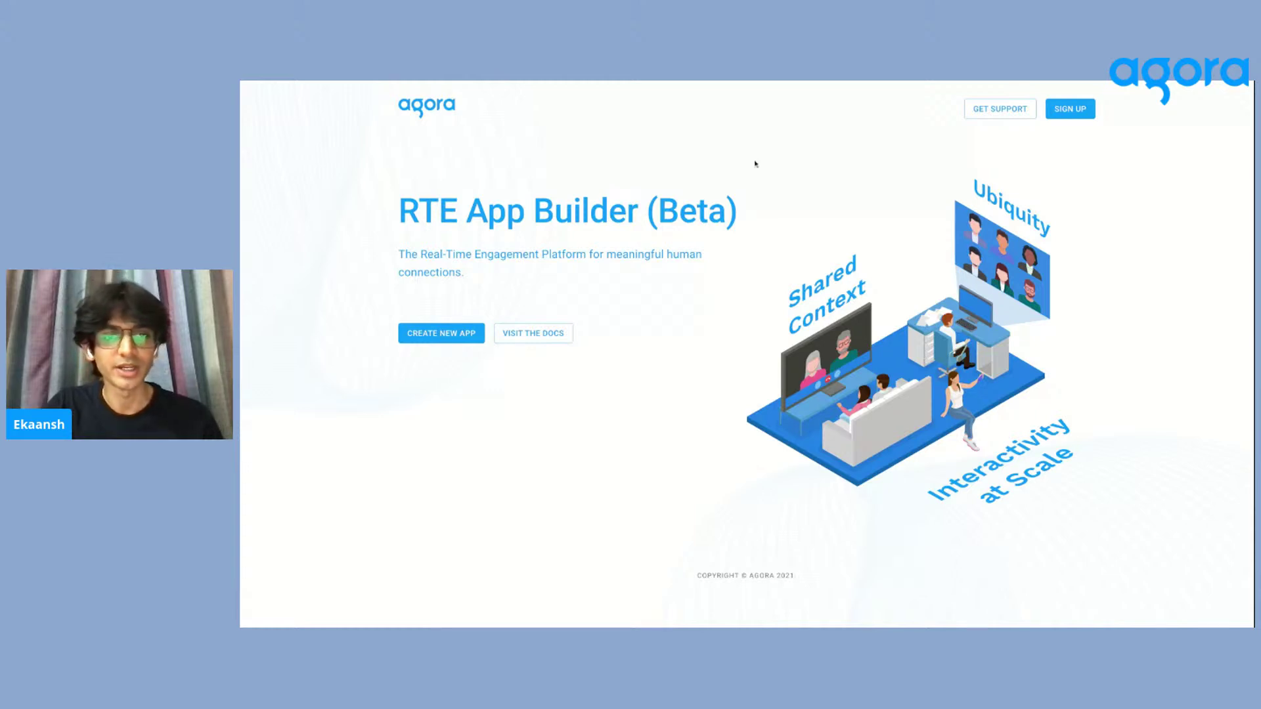
Create a new App Builder app and go to its Join screen settings
{"action": "left_click", "coordinate": [463, 331]}
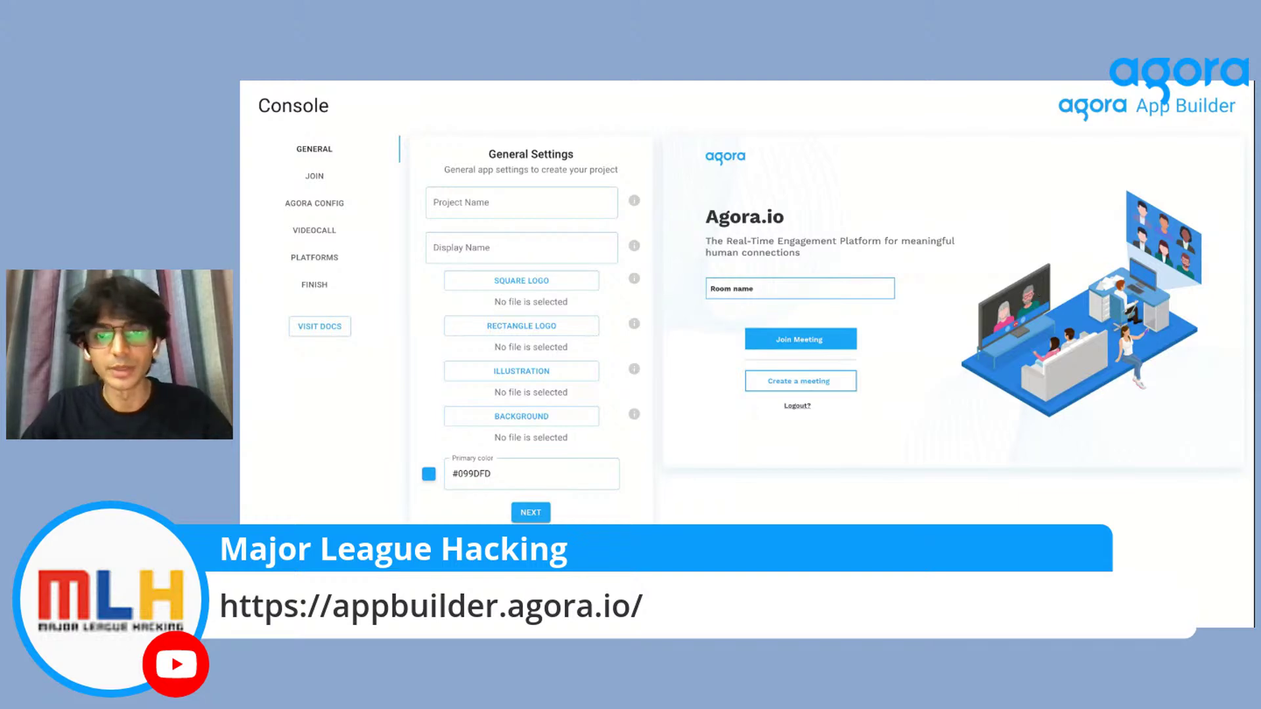
{"action": "left_click", "coordinate": [319, 172]}
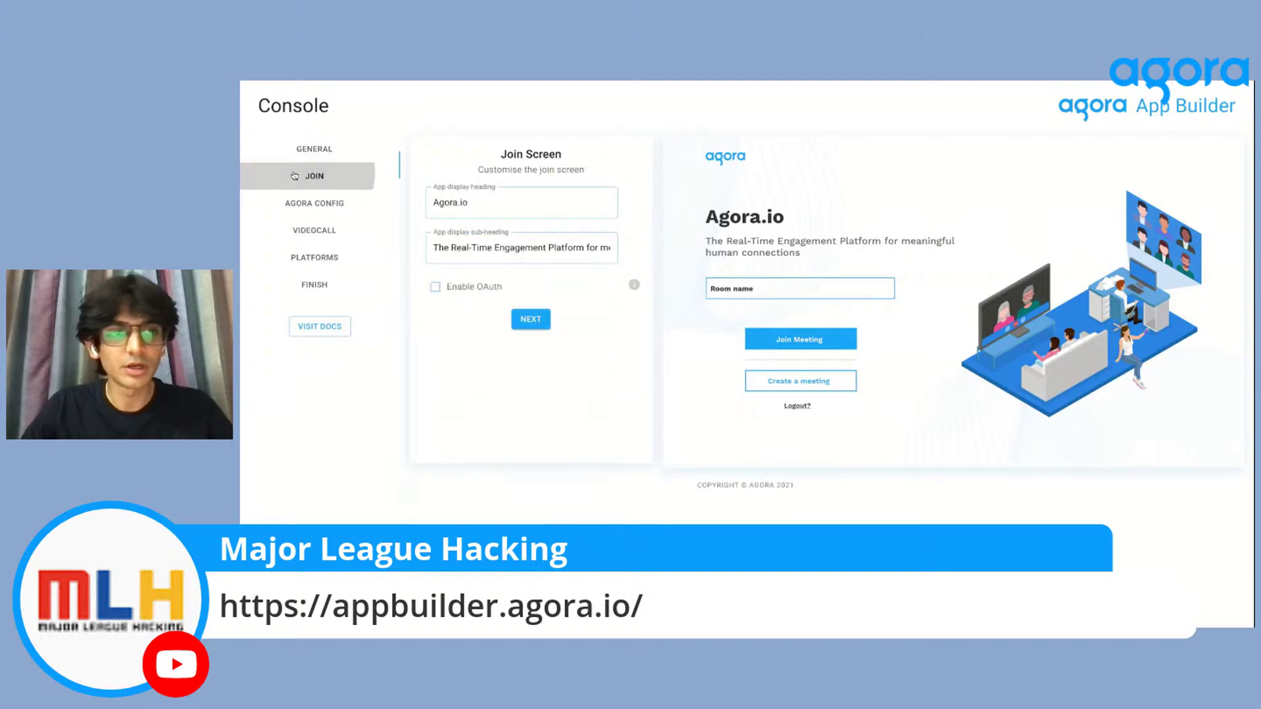
Replace heading 'Agora.io' with 'MLH Local Hack Day' and set sub-heading to 'Let's get hacking!'
{"action": "left_click", "coordinate": [505, 211]}
{"action": "double_click", "coordinate": [491, 201]}
{"action": "type", "text": "MLH"}
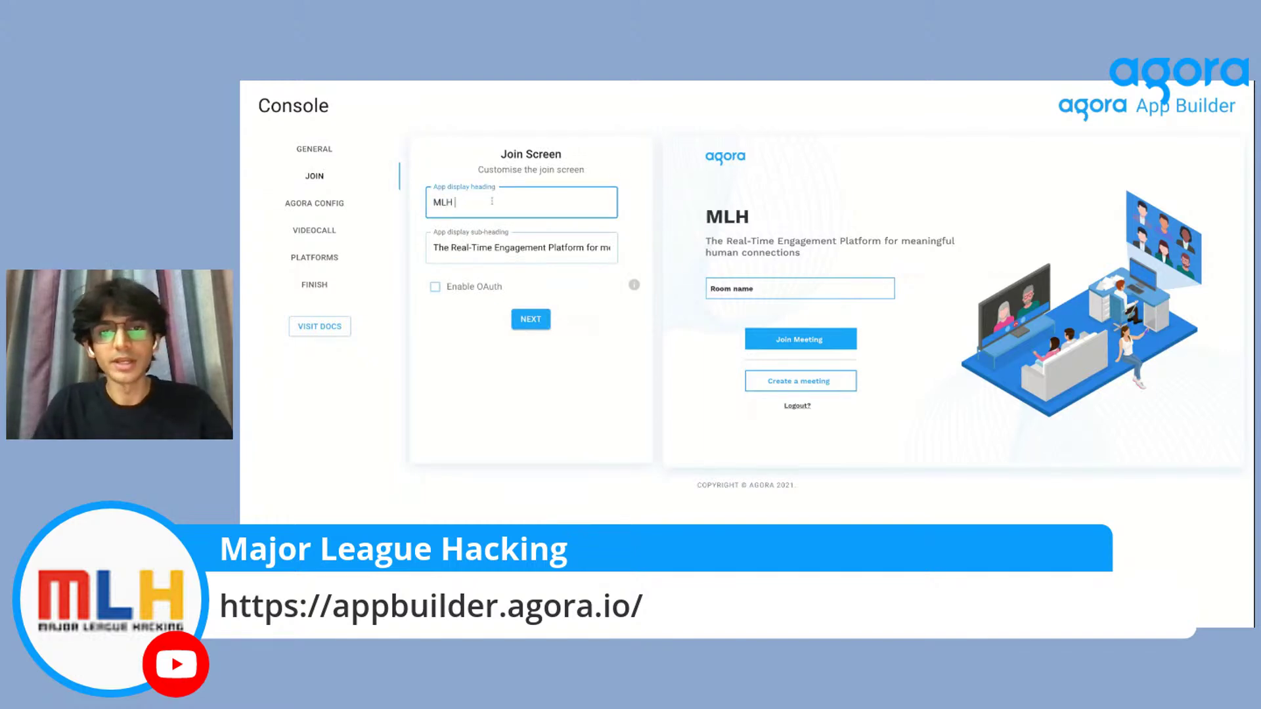
{"action": "type", "text": " Local Hack Day"}
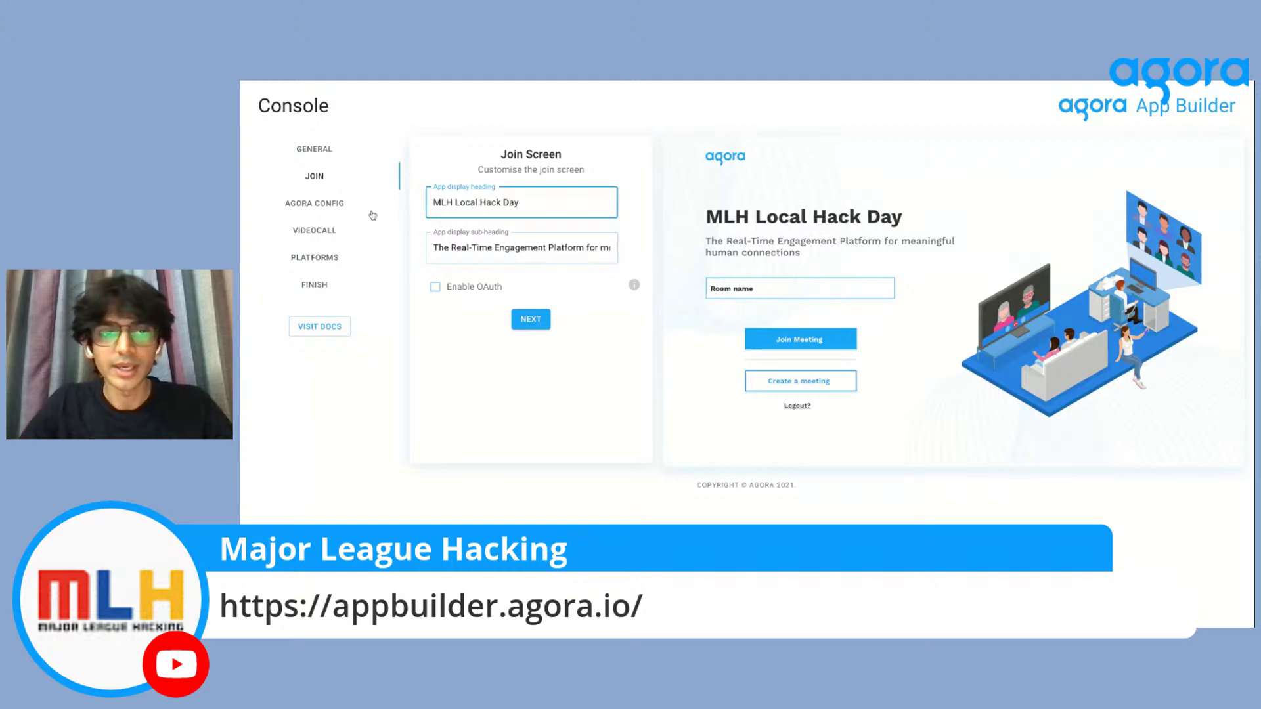
{"action": "left_click_drag", "start_coordinate": [430, 248], "coordinate": [467, 244]}
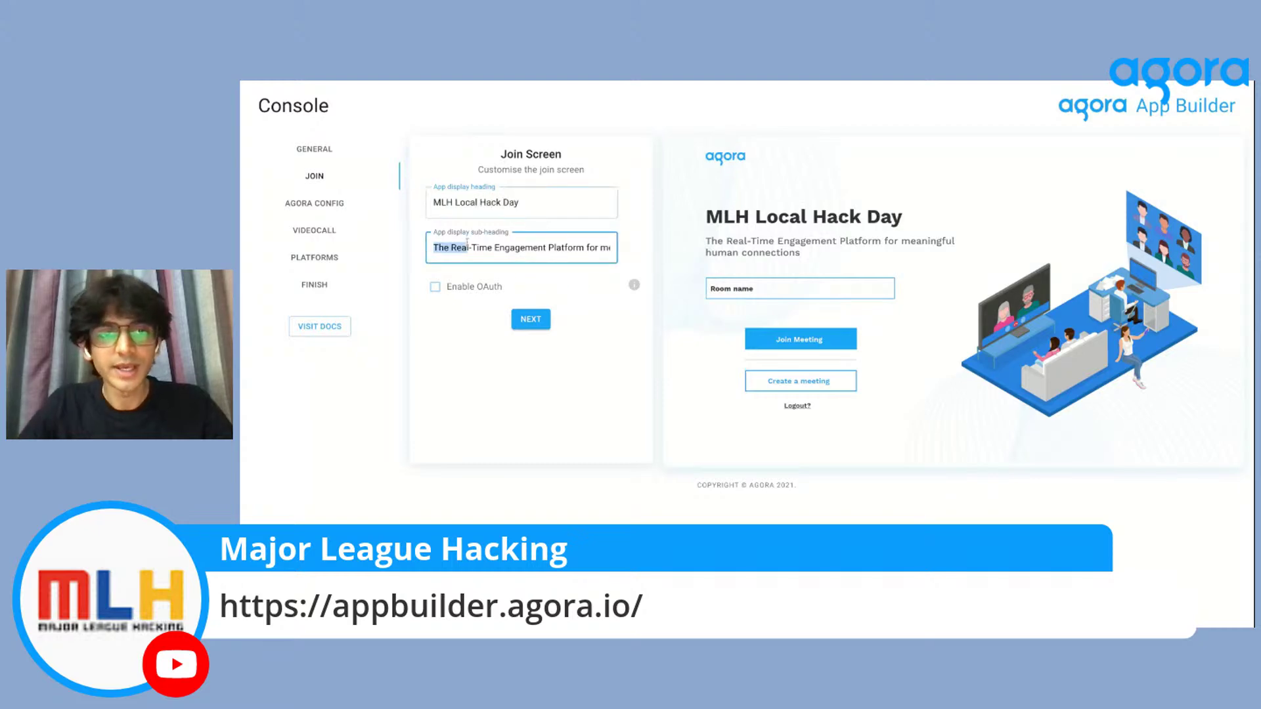
{"action": "key", "text": "ctrl+a"}
{"action": "type", "text": "Let's get H"}
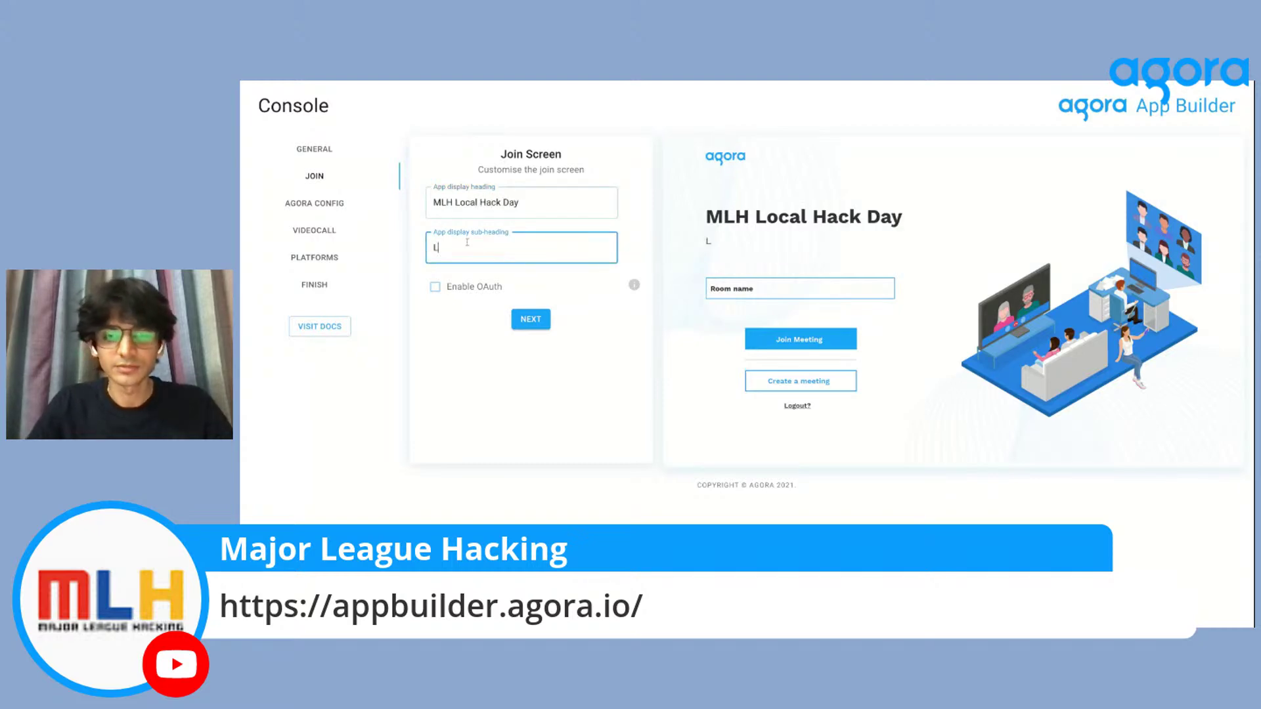
{"action": "key", "text": "BackSpace"}
{"action": "type", "text": "hacking!"}
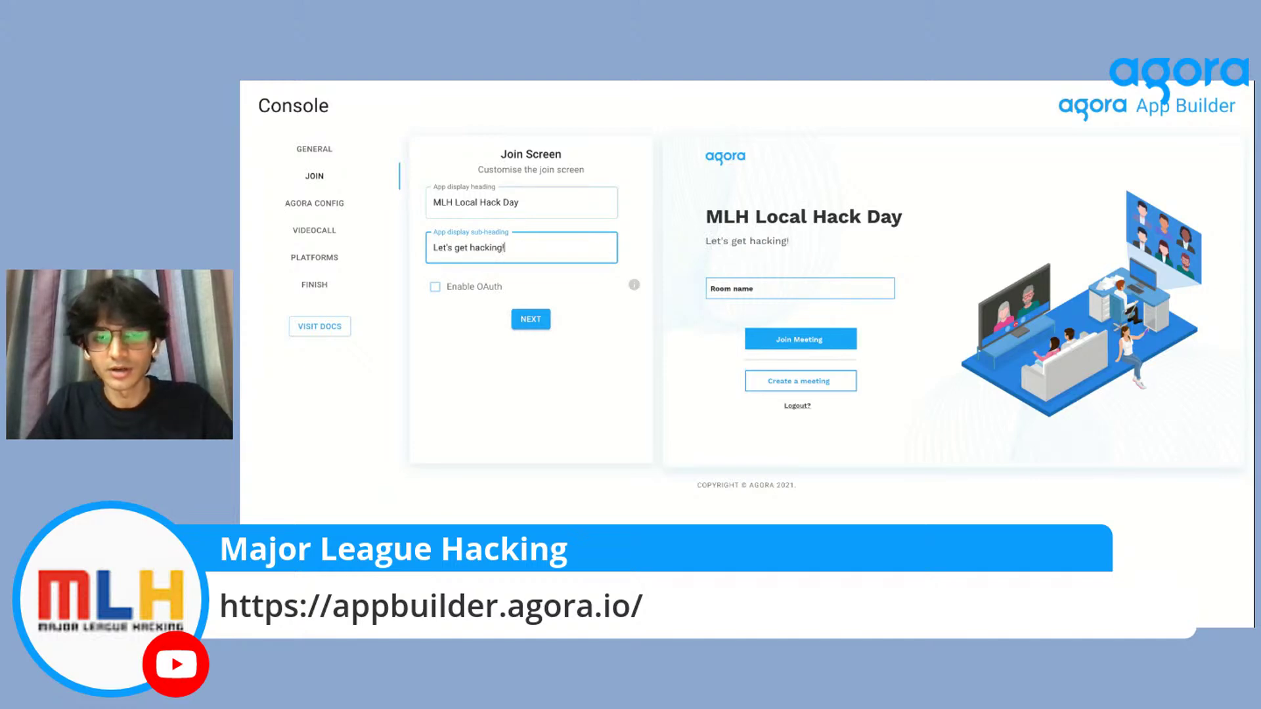
Upload illustration.png and the MLH rectangle logo, and set the primary colour to red #DE122D
{"action": "left_click", "coordinate": [343, 156]}
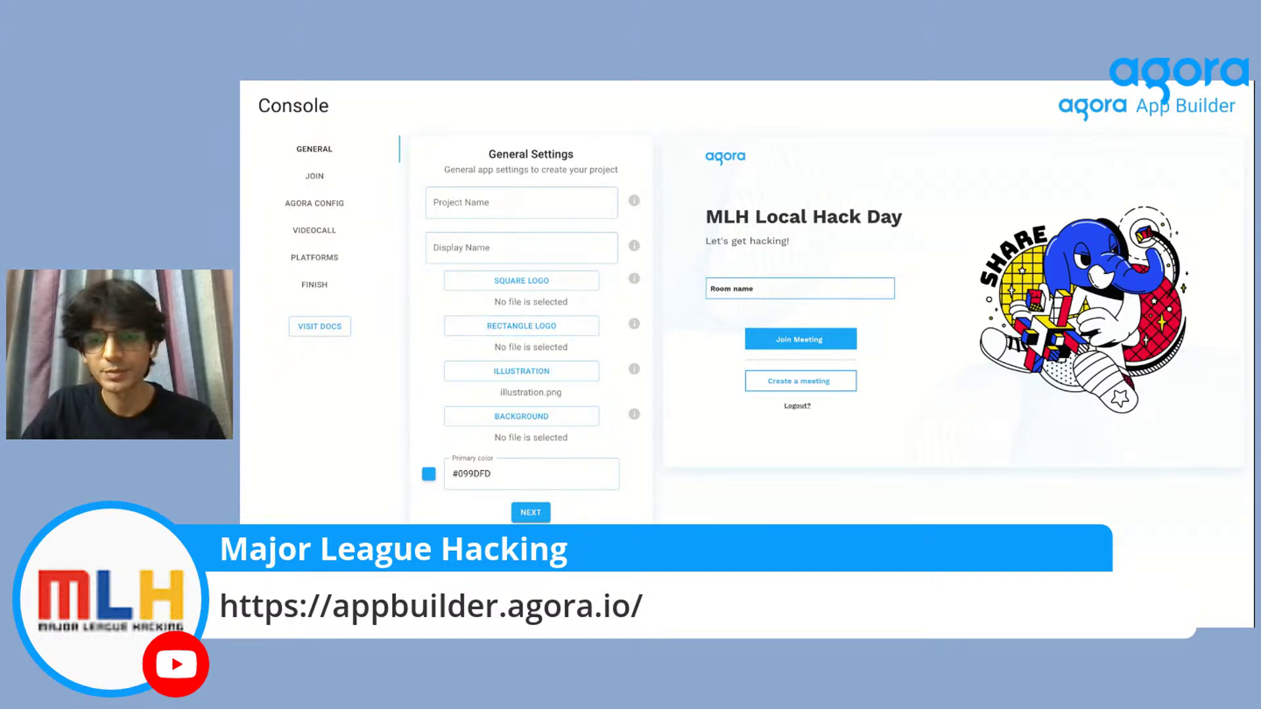
{"action": "left_click", "coordinate": [901, 266]}
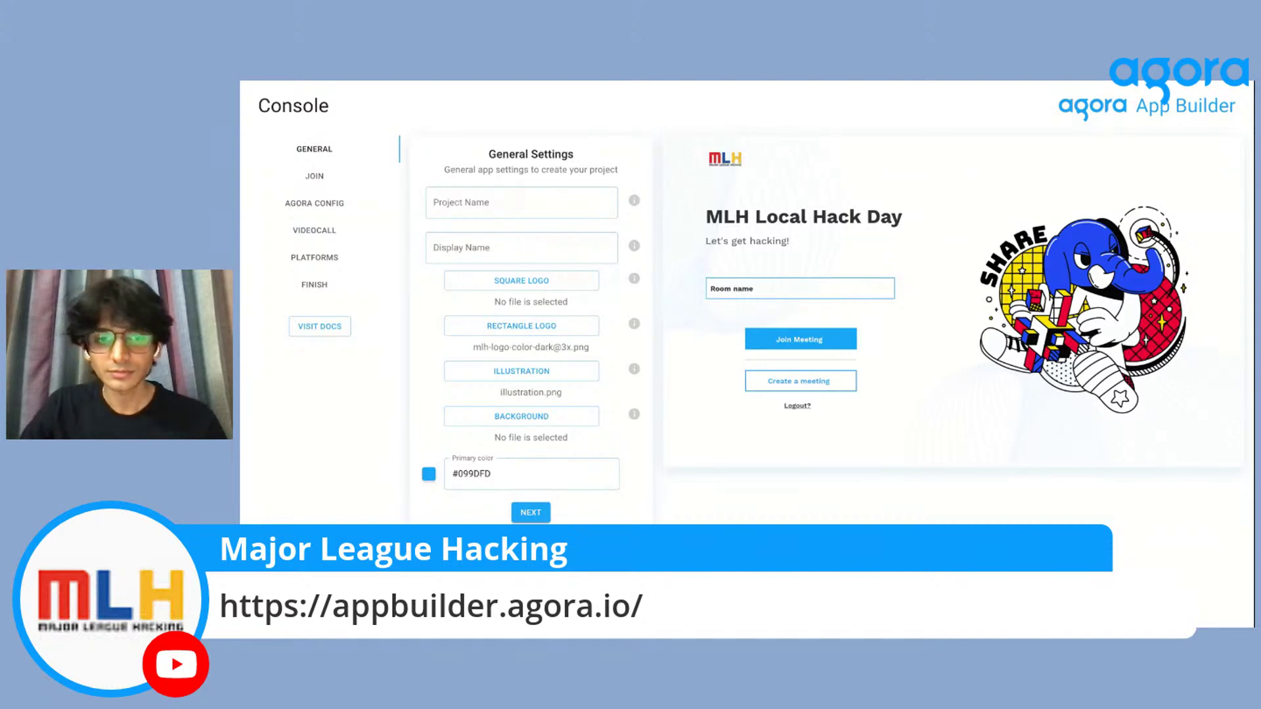
{"action": "left_click", "coordinate": [428, 474]}
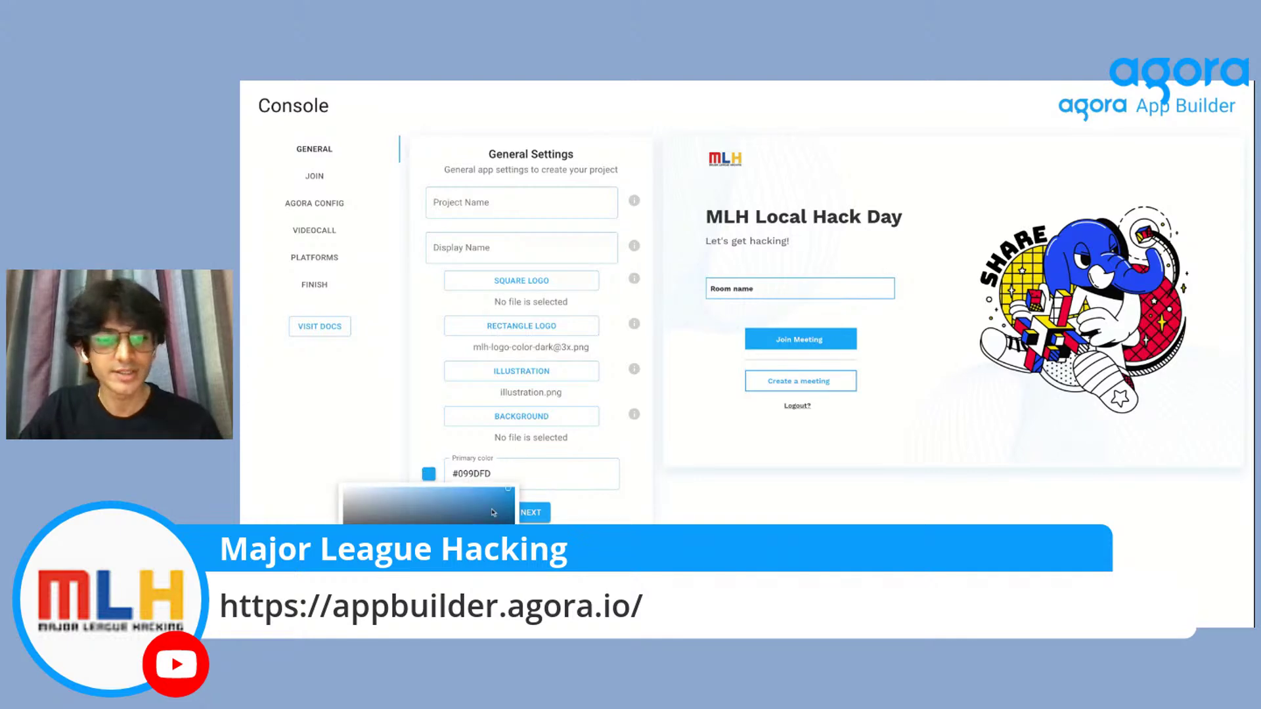
{"action": "left_click", "coordinate": [511, 506]}
{"action": "left_click", "coordinate": [512, 515]}
{"action": "left_click_drag", "start_coordinate": [510, 513], "coordinate": [501, 496]}
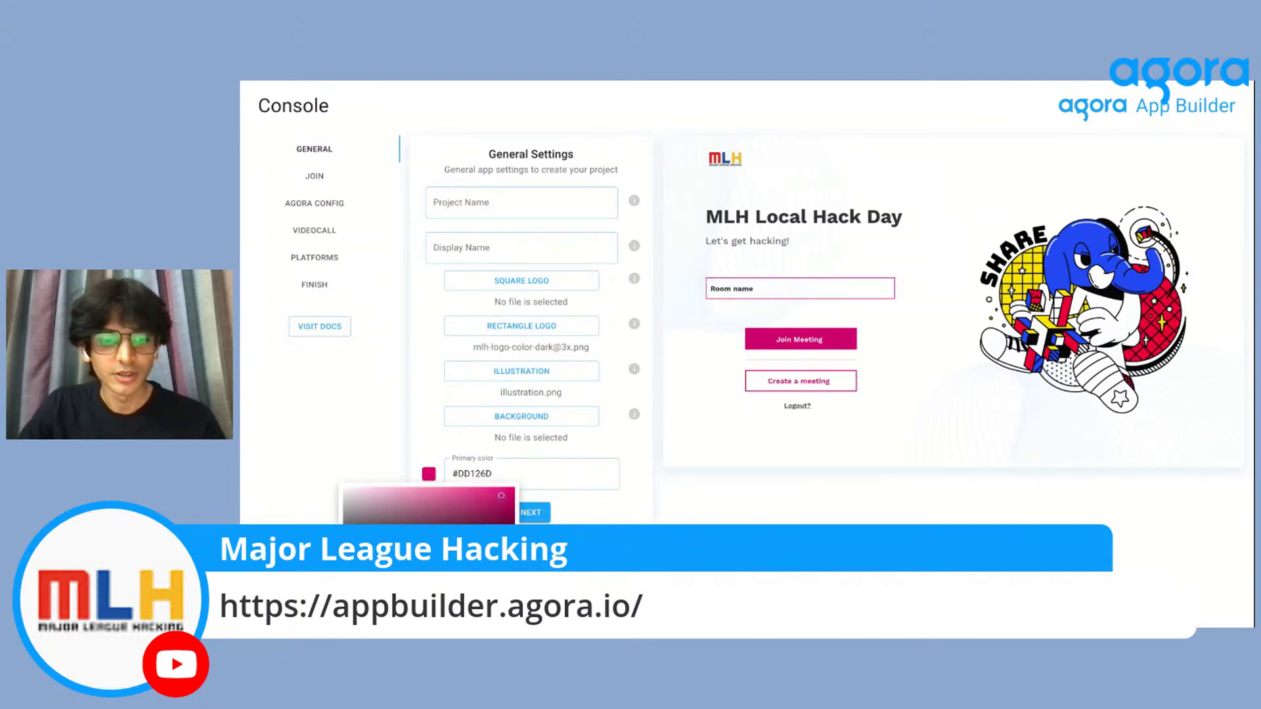
{"action": "left_click", "coordinate": [510, 568]}
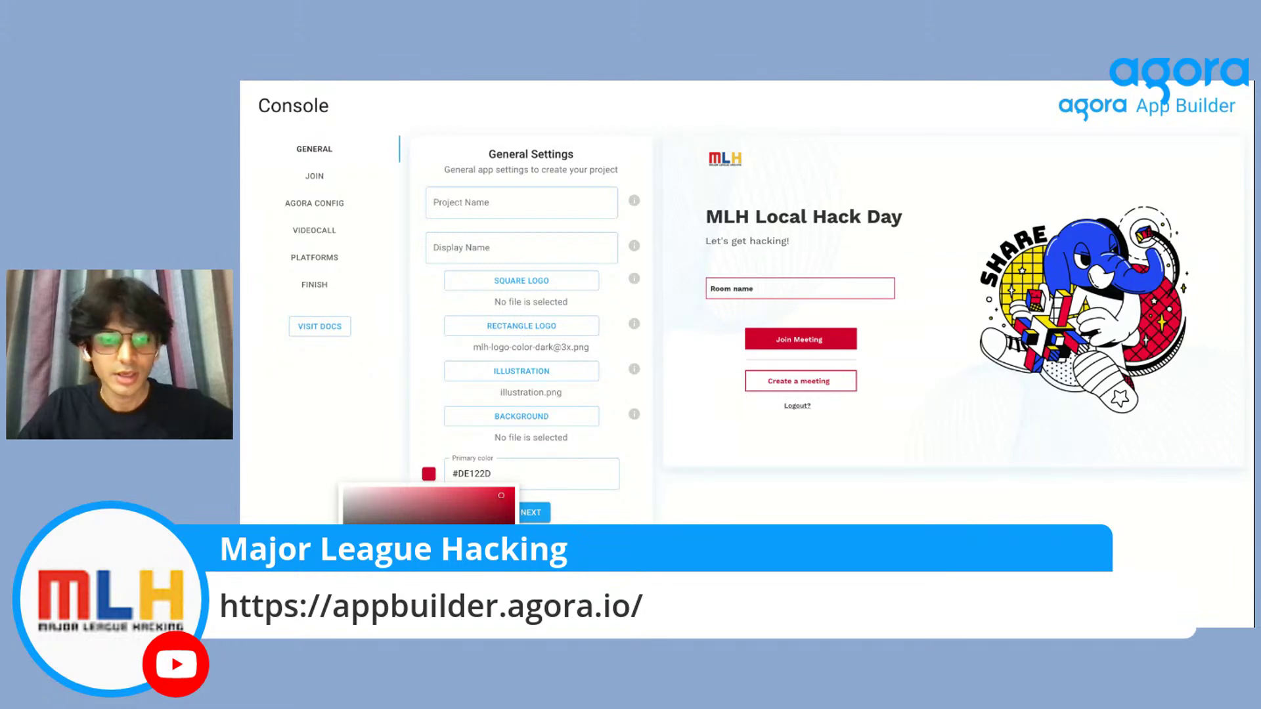
{"action": "key", "text": "Escape"}
Enter 'MLH' as both Project Name and Display Name, then return to the Join screen
{"action": "left_click", "coordinate": [512, 202]}
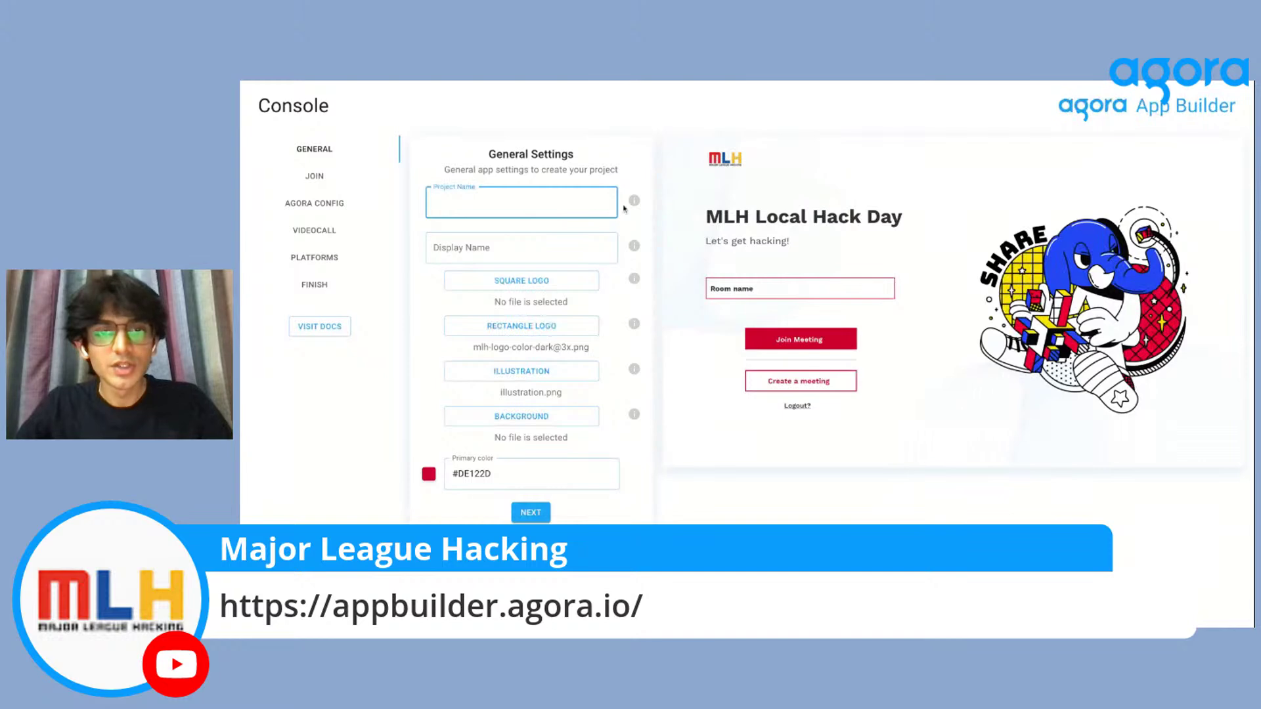
{"action": "left_click", "coordinate": [632, 207]}
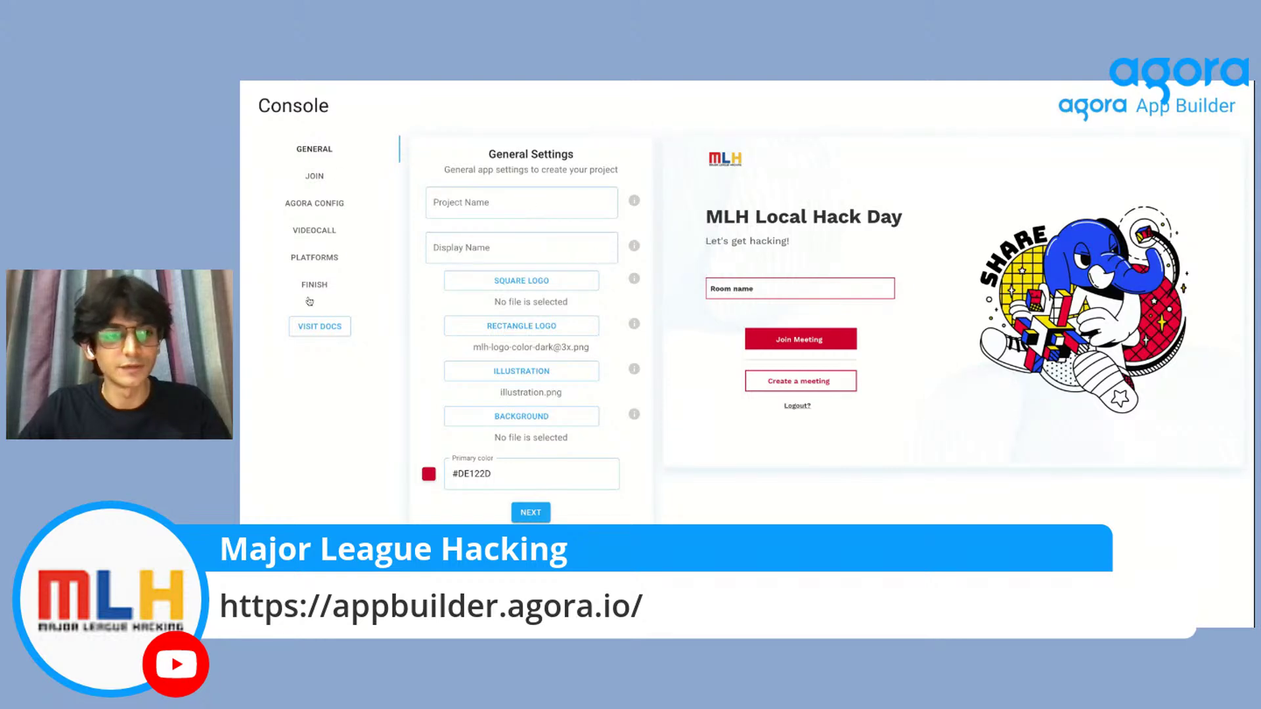
{"action": "mouse_move", "coordinate": [635, 202]}
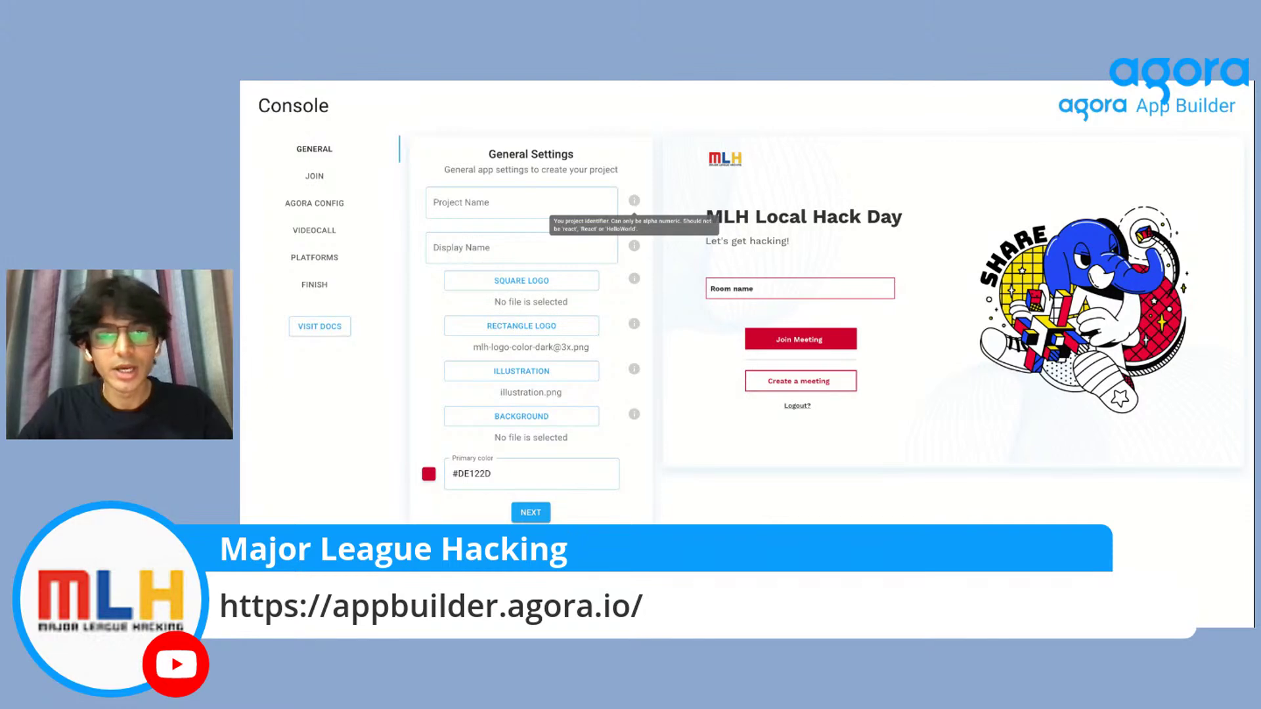
{"action": "left_click", "coordinate": [536, 192]}
{"action": "type", "text": "MLH"}
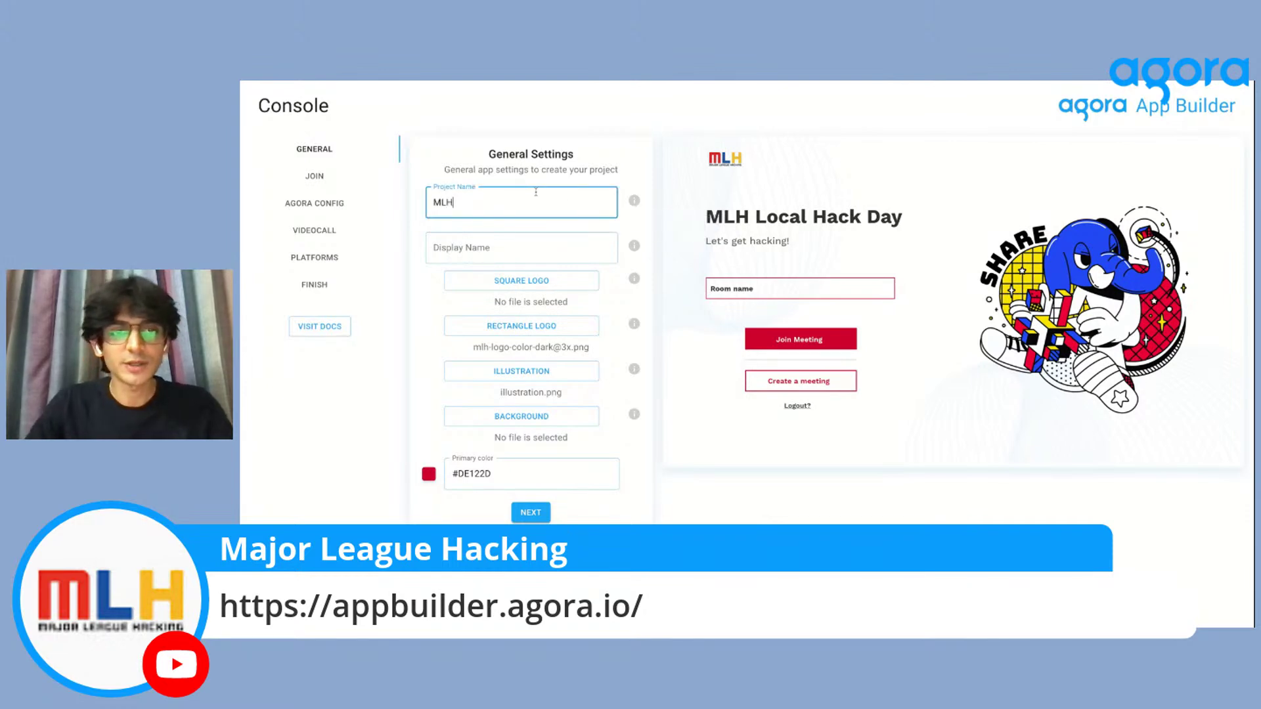
{"action": "left_click", "coordinate": [549, 246]}
{"action": "type", "text": "MLH"}
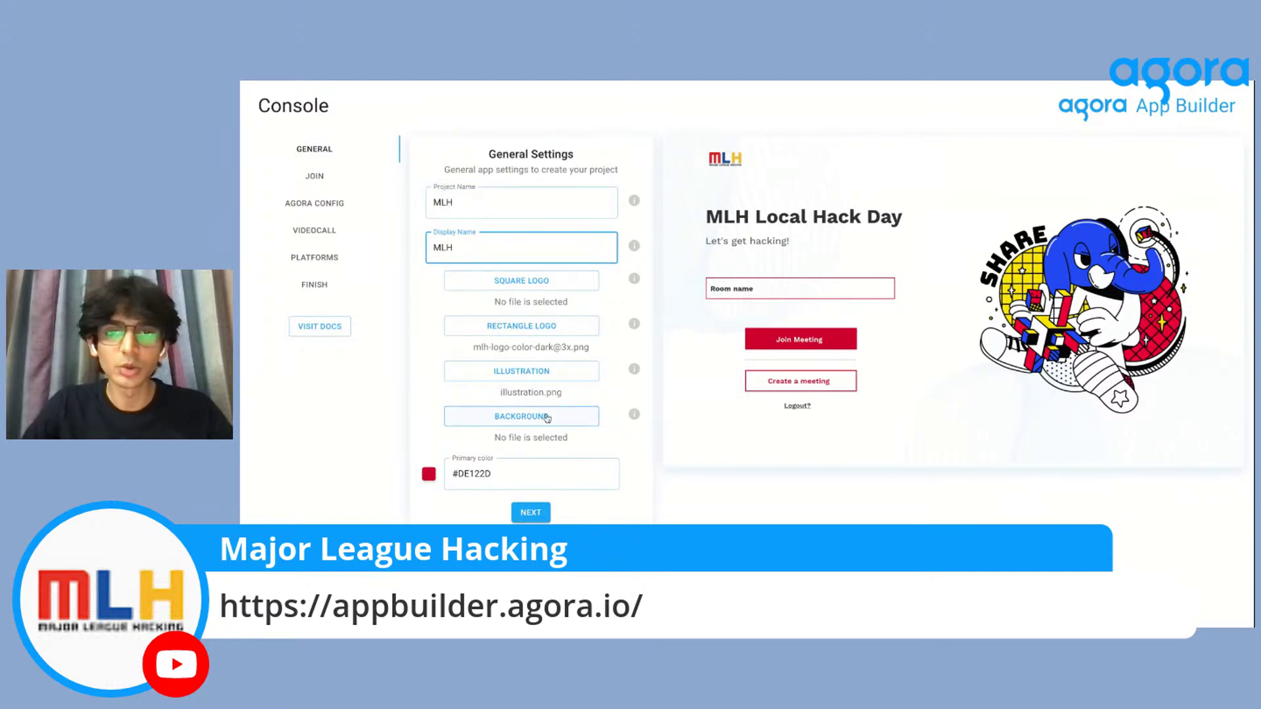
{"action": "mouse_move", "coordinate": [633, 416]}
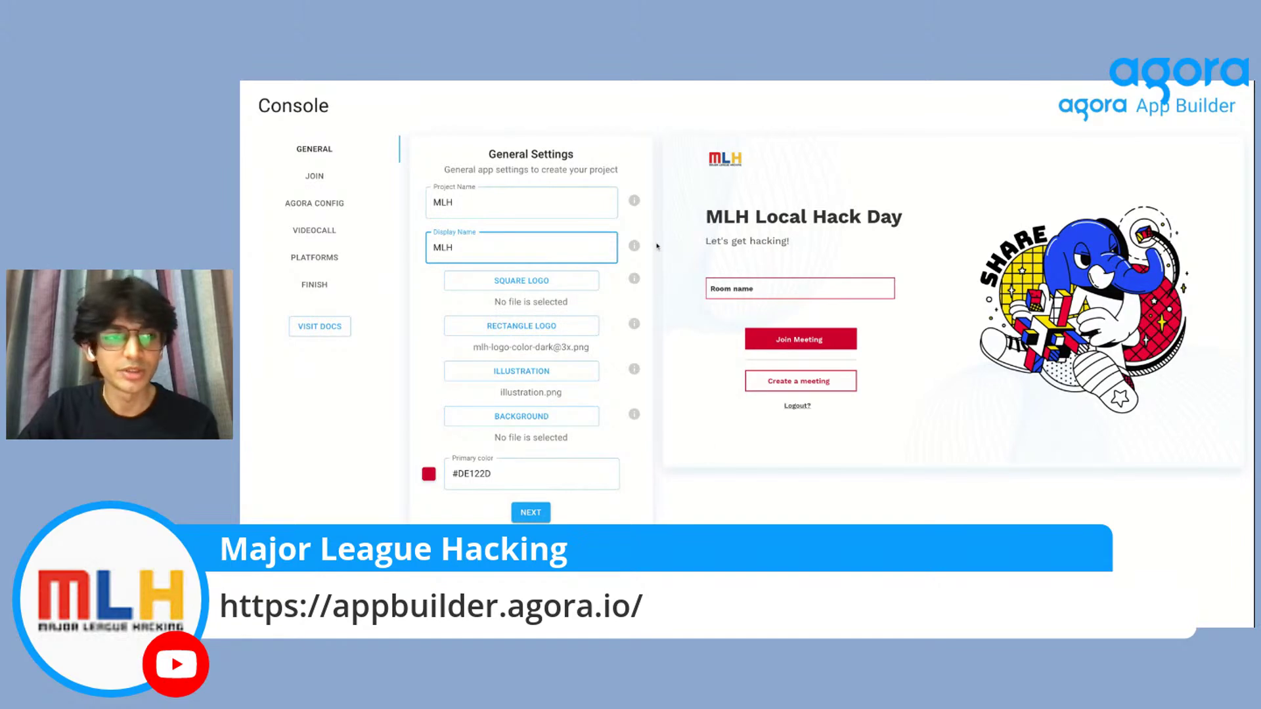
{"action": "left_click", "coordinate": [312, 175]}
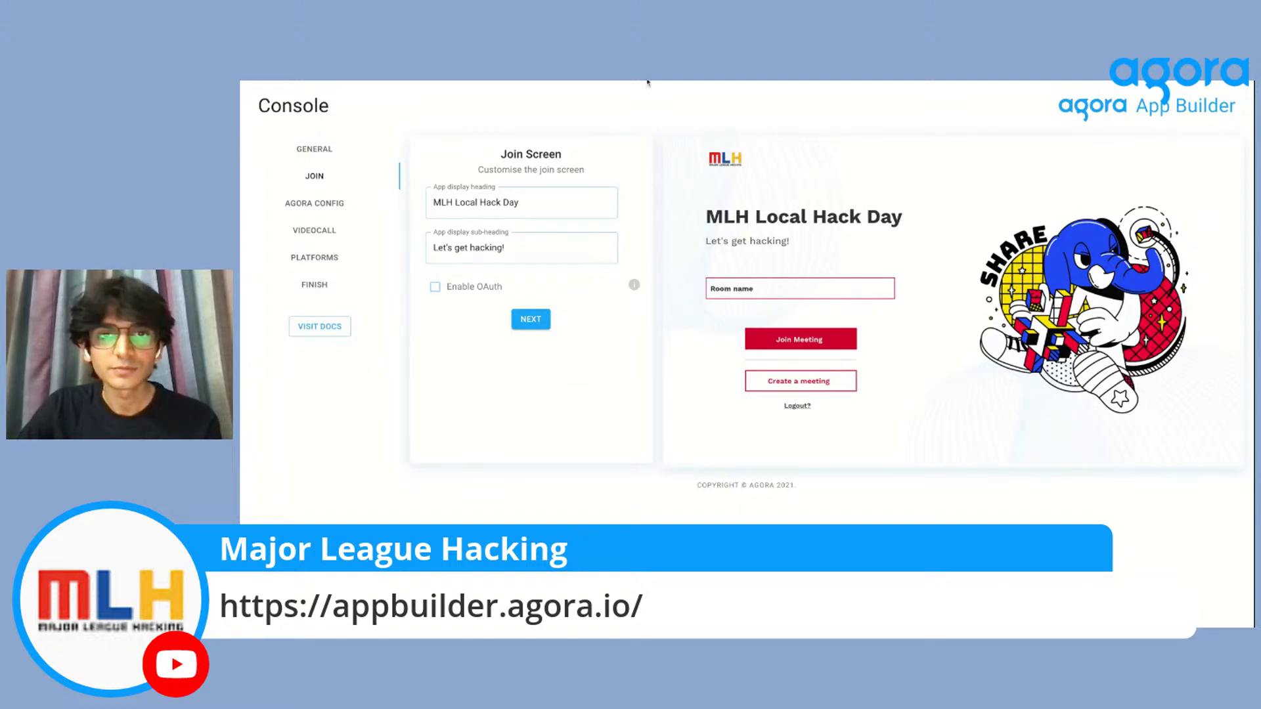
Paste the copied App ID and App Certificate into the Agora Configuration fields
{"action": "left_click", "coordinate": [355, 206]}
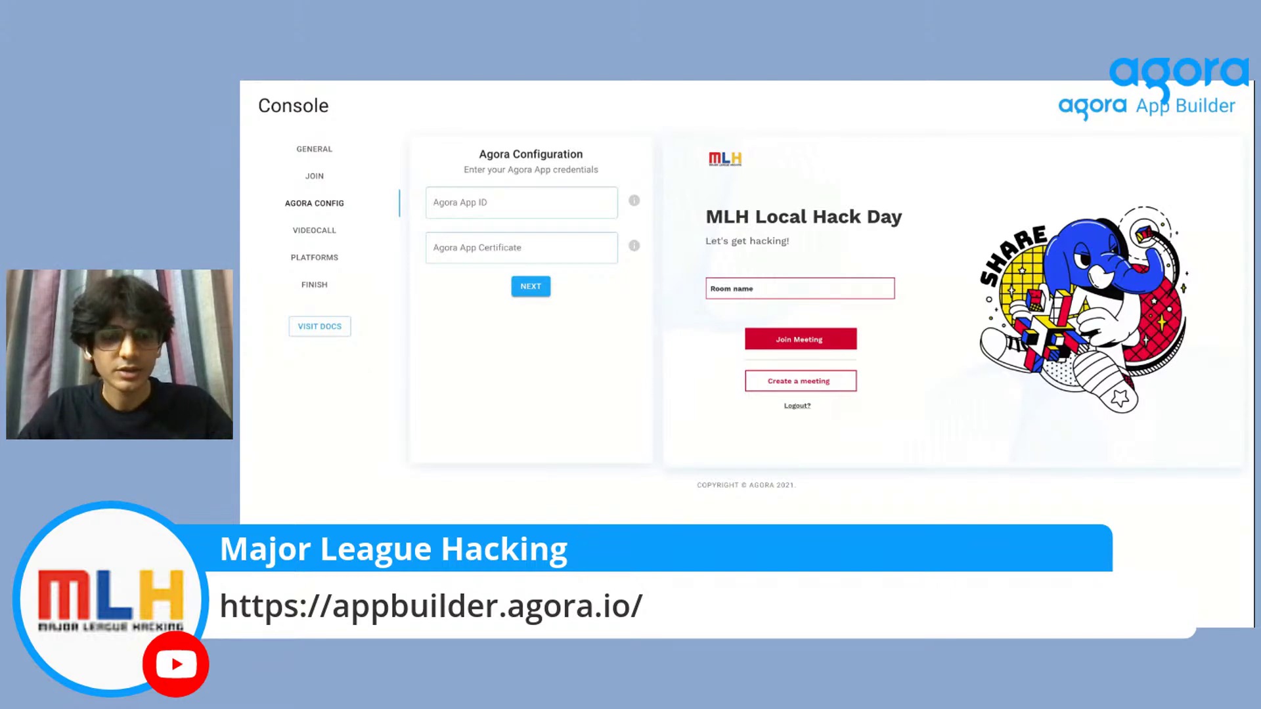
{"action": "left_click", "coordinate": [522, 195]}
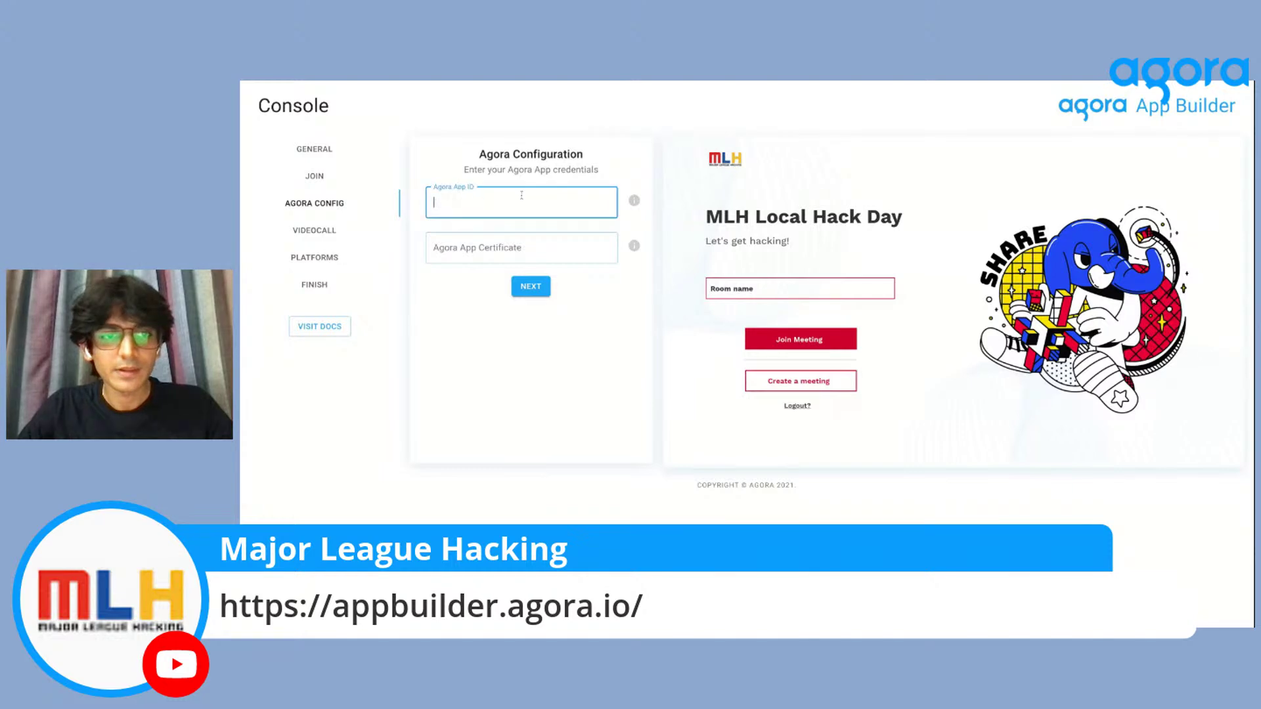
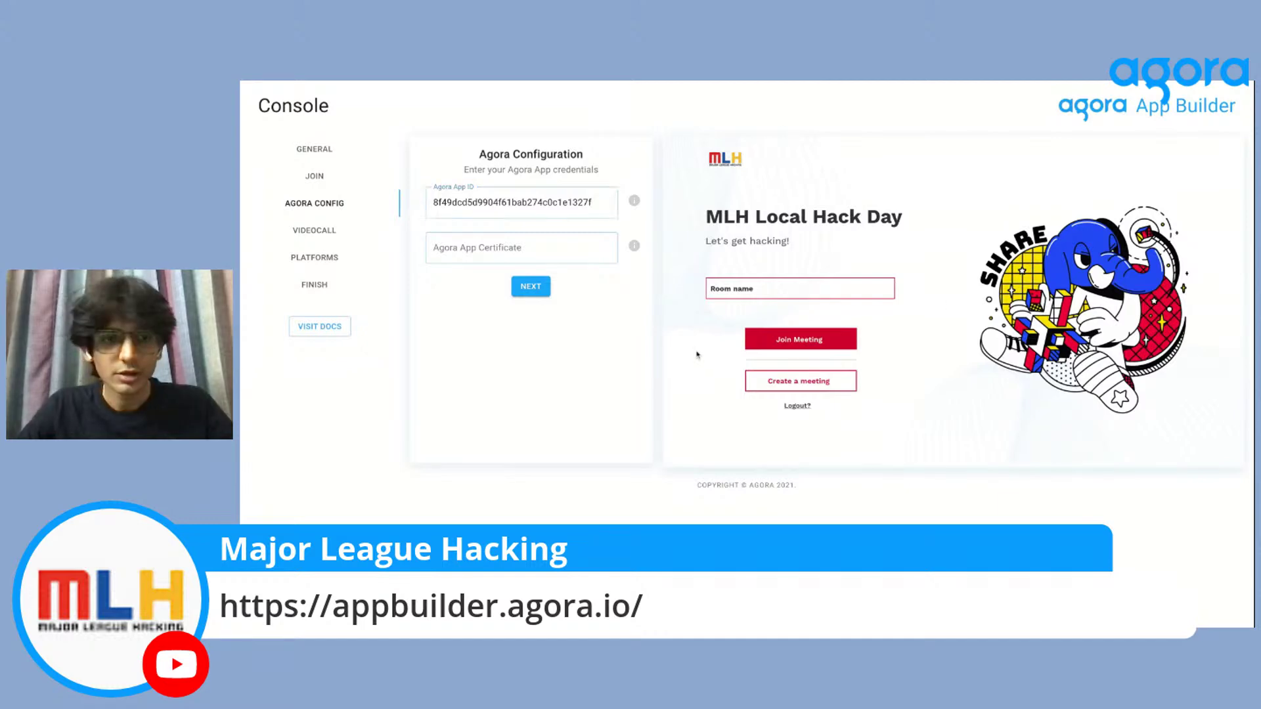
{"action": "key", "text": "alt+Tab"}
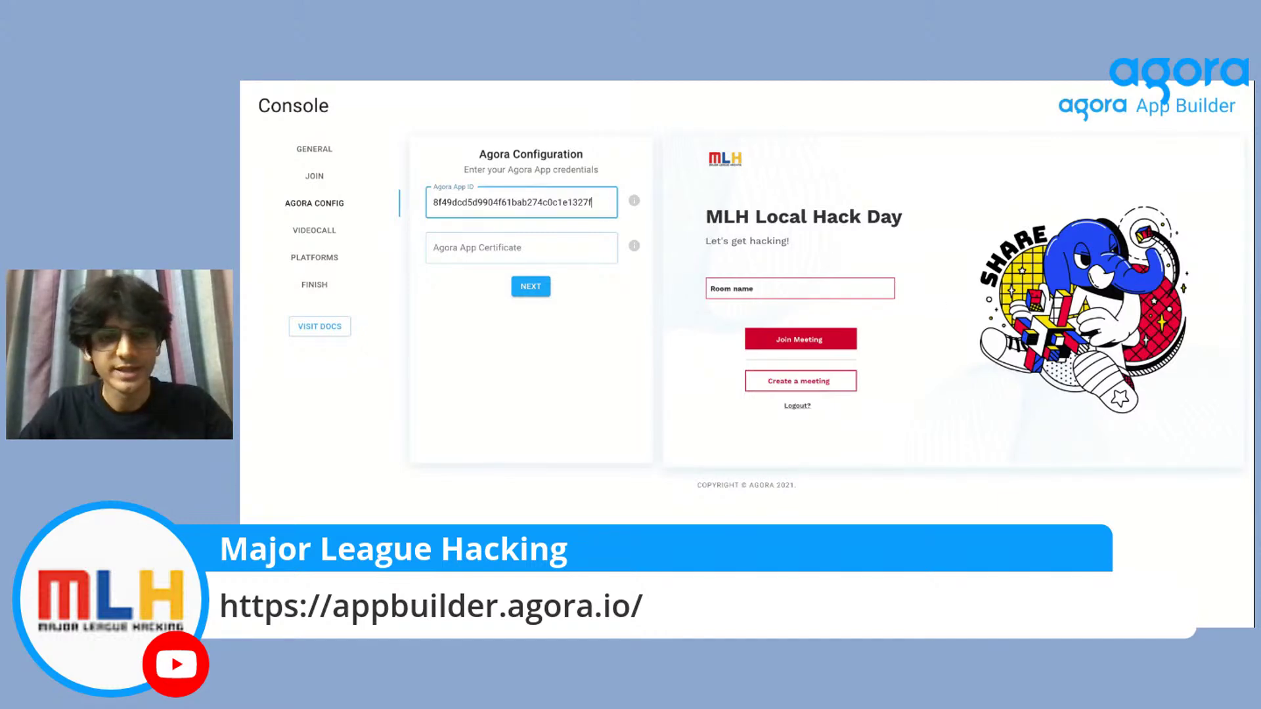
{"action": "left_click", "coordinate": [450, 246]}
{"action": "left_click", "coordinate": [568, 83]}
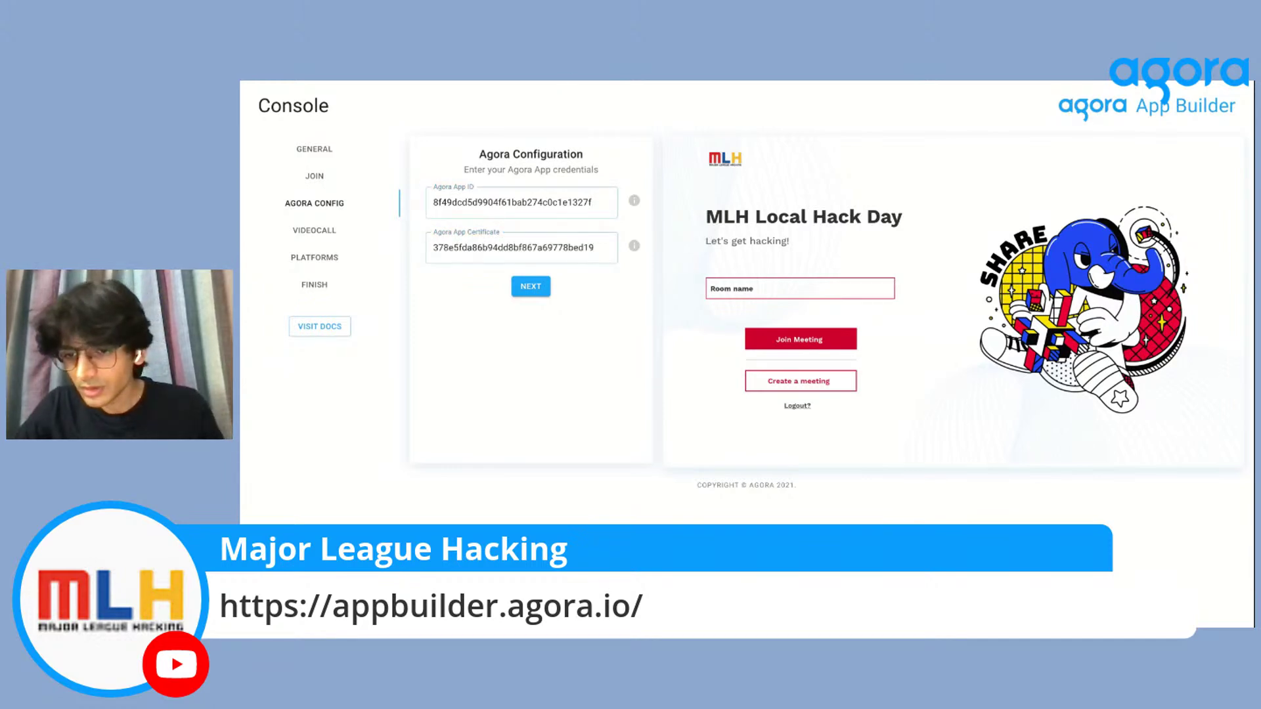
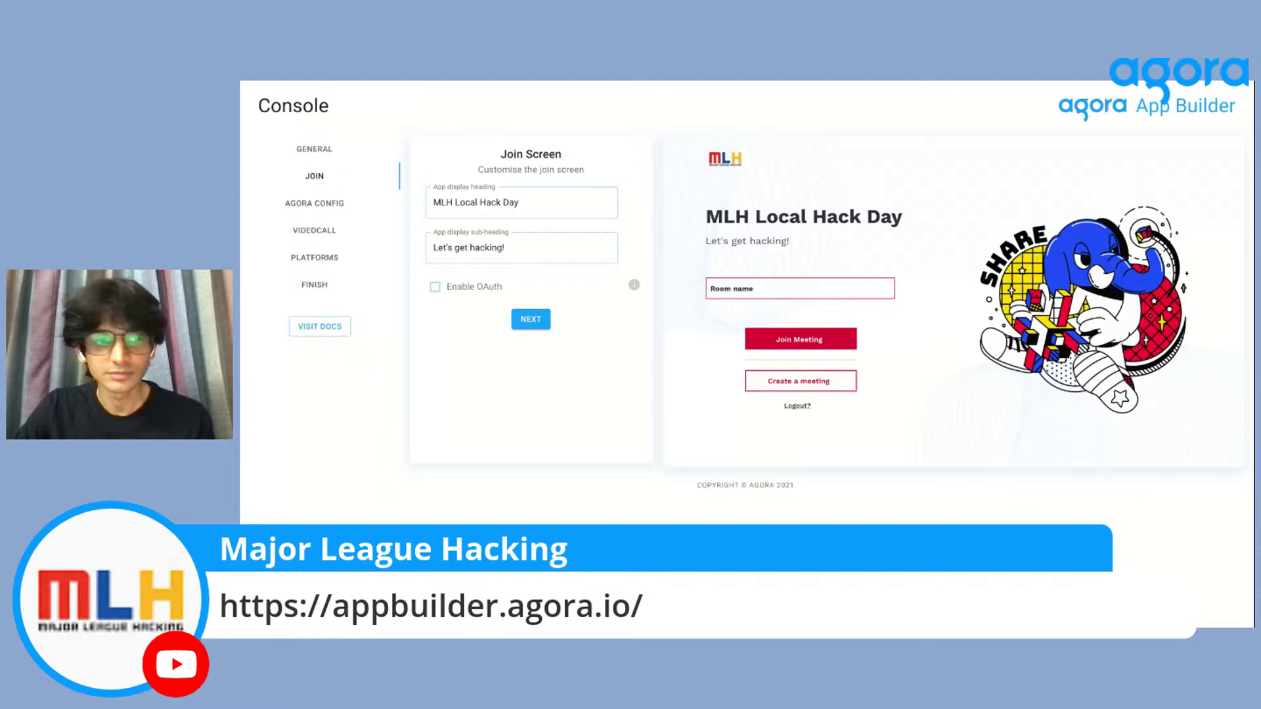
Leave Enable OAuth turned off after briefly switching it on
{"action": "left_click", "coordinate": [519, 203]}
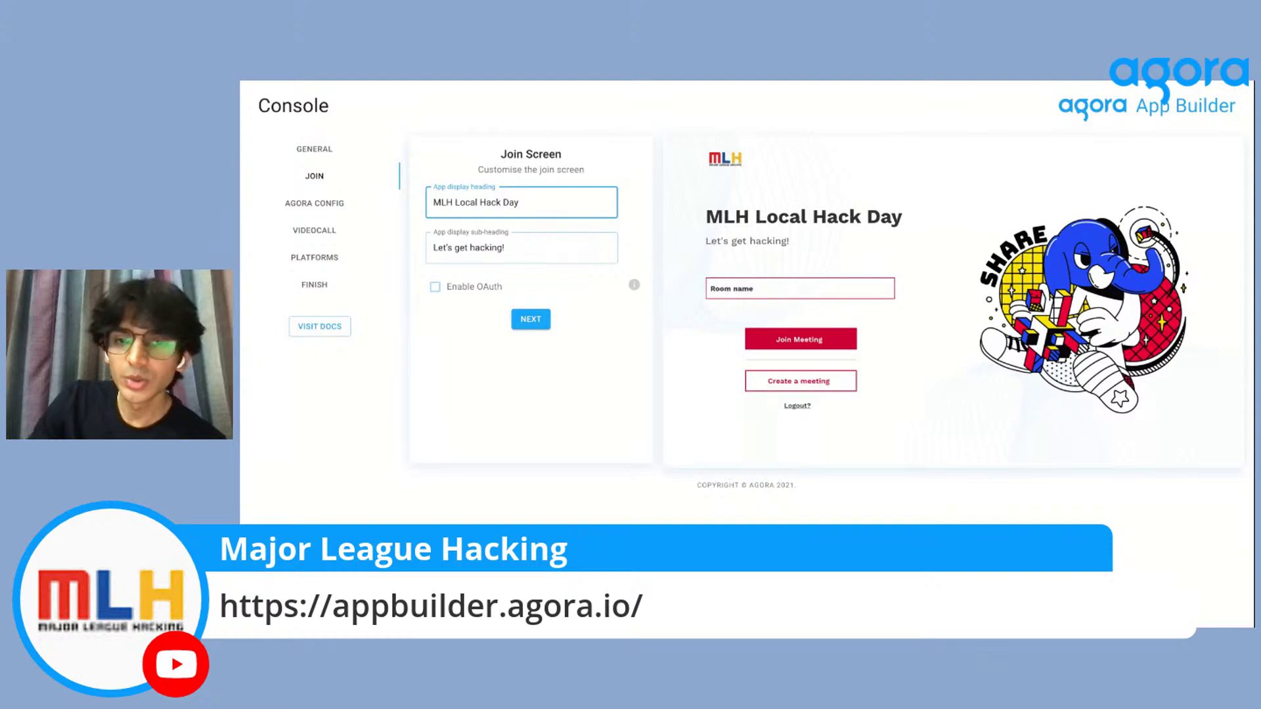
{"action": "left_click", "coordinate": [436, 287]}
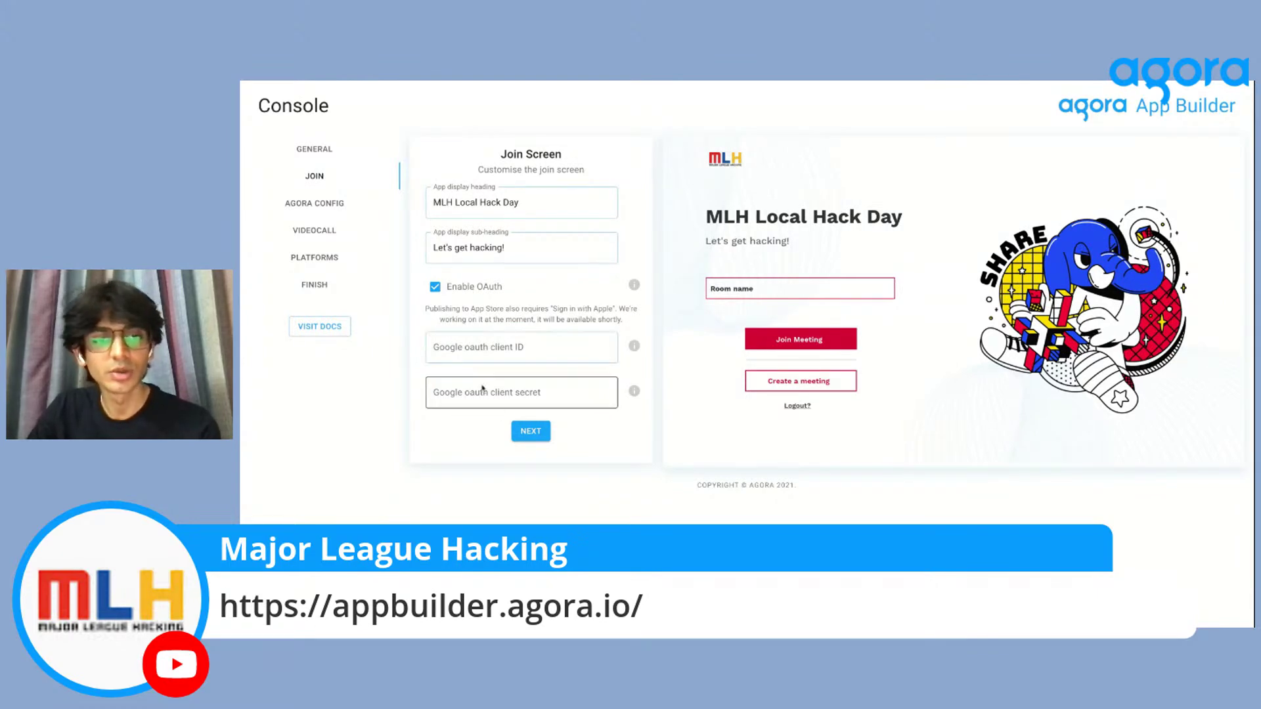
{"action": "left_click", "coordinate": [474, 287]}
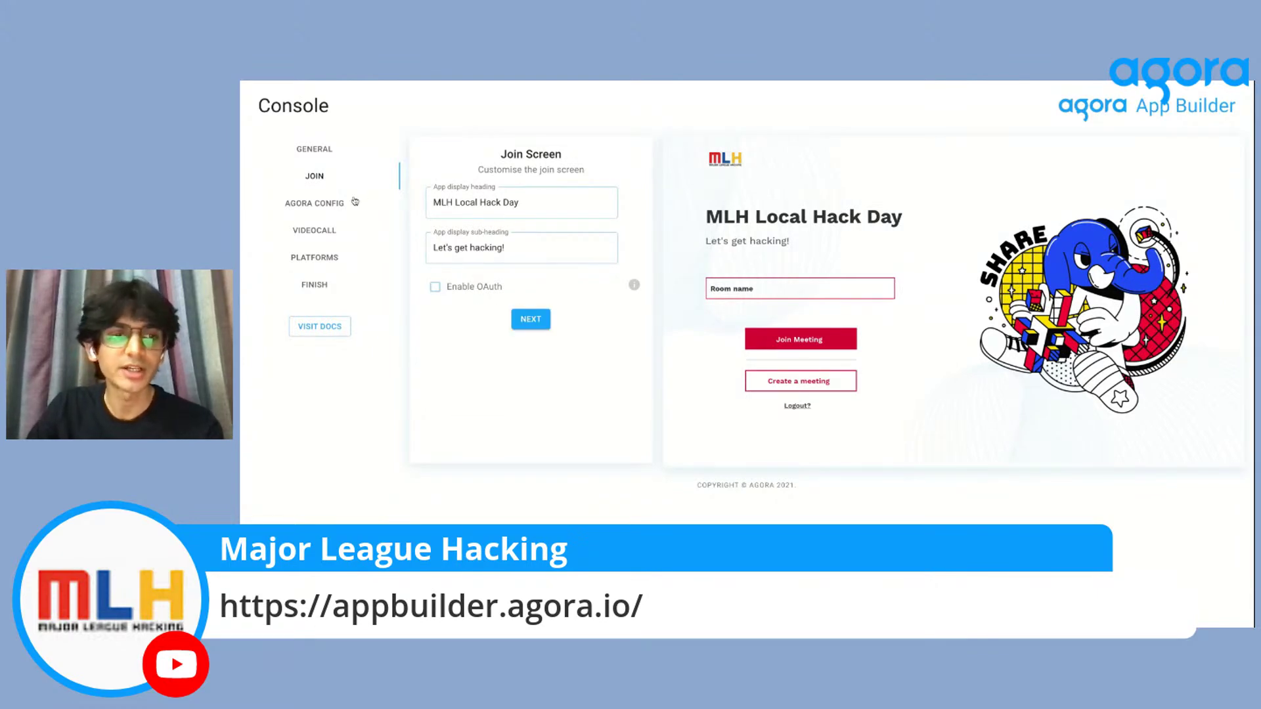
Review the Agora App ID and App Certificate in Agora Config, then go to Videocall
{"action": "left_click", "coordinate": [343, 204]}
{"action": "left_click", "coordinate": [320, 235]}
{"action": "left_click", "coordinate": [315, 204]}
{"action": "left_click", "coordinate": [436, 233]}
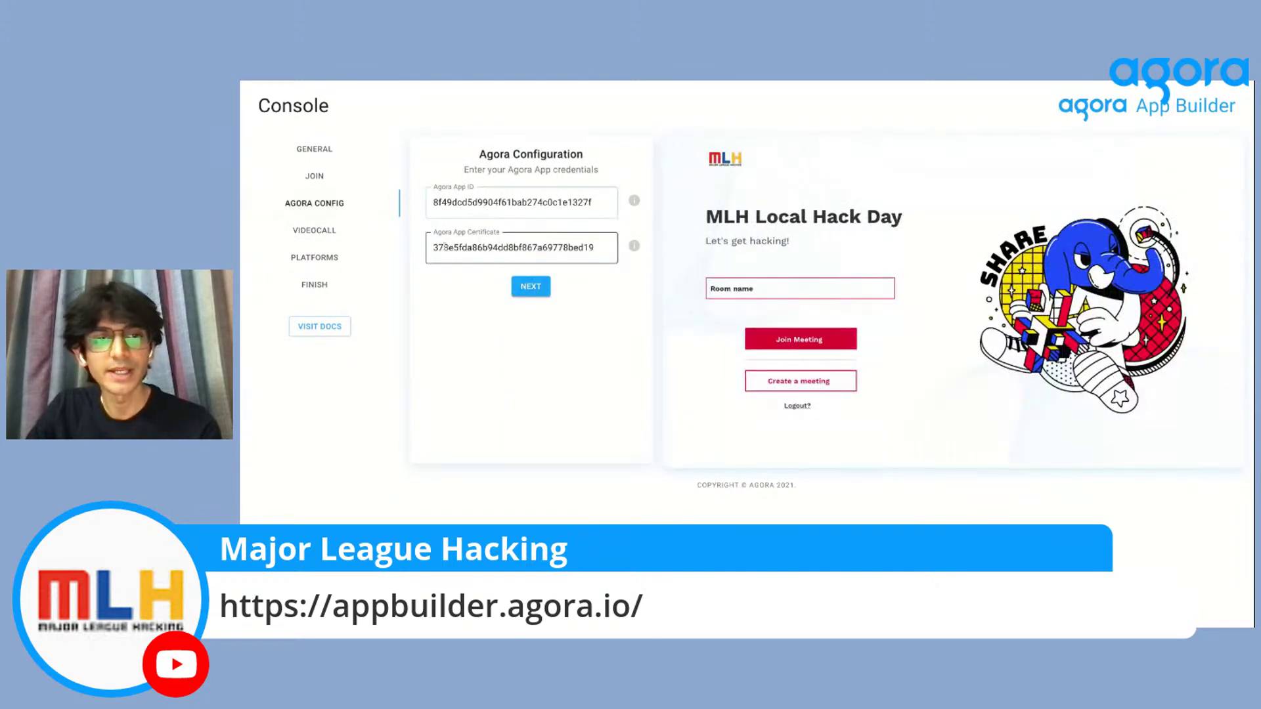
{"action": "left_click", "coordinate": [326, 227]}
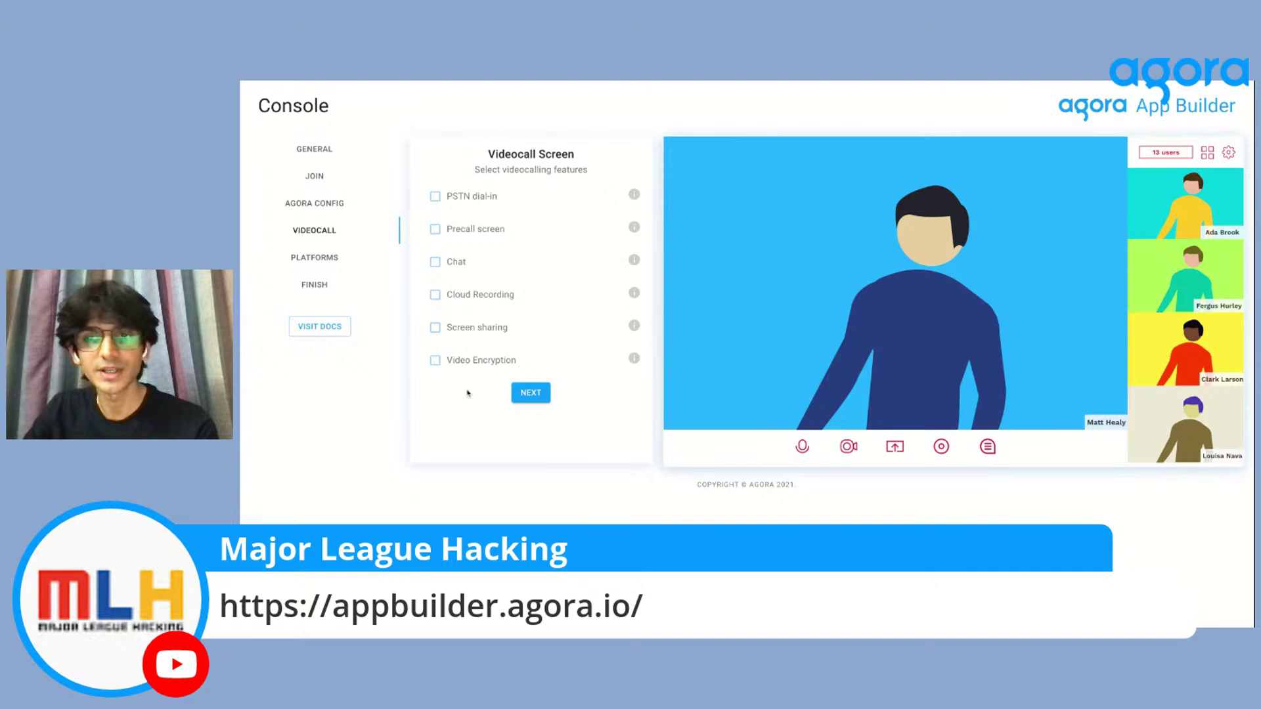
Keep PSTN dial-in off, enable Precall screen and Chat, and preview the chat panel
{"action": "left_click", "coordinate": [473, 199]}
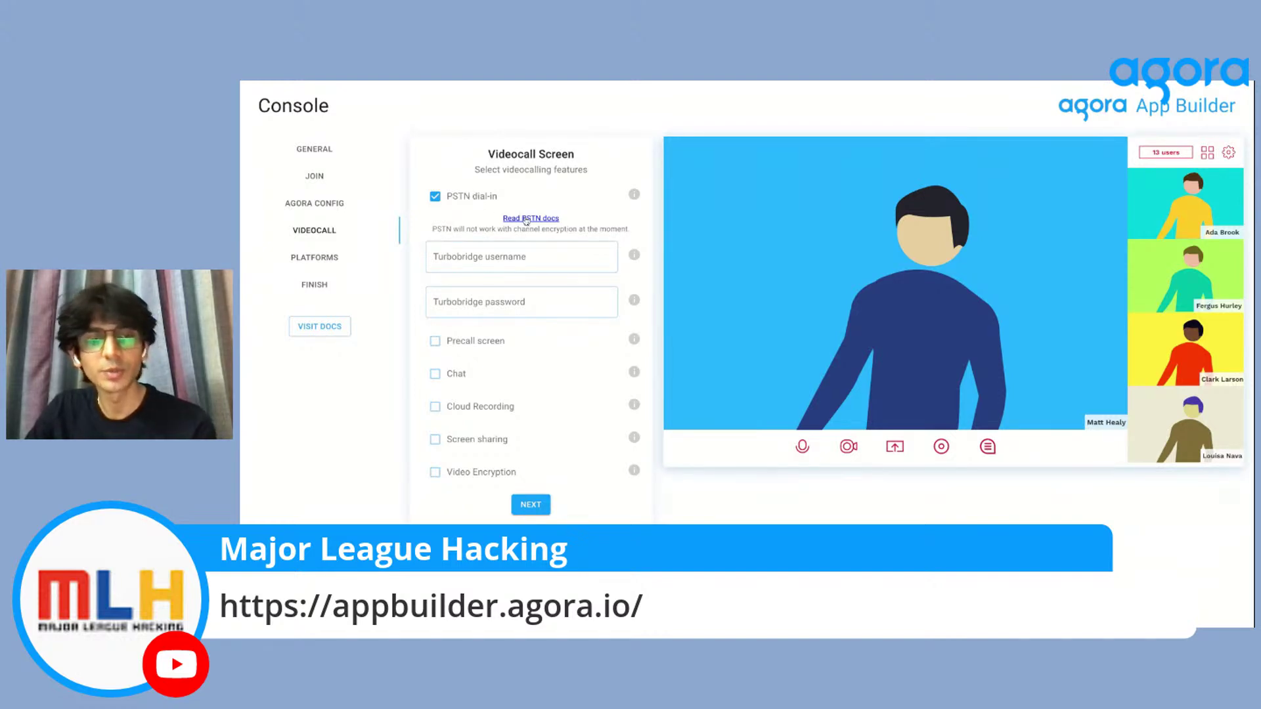
{"action": "left_click", "coordinate": [469, 203]}
{"action": "left_click", "coordinate": [454, 231]}
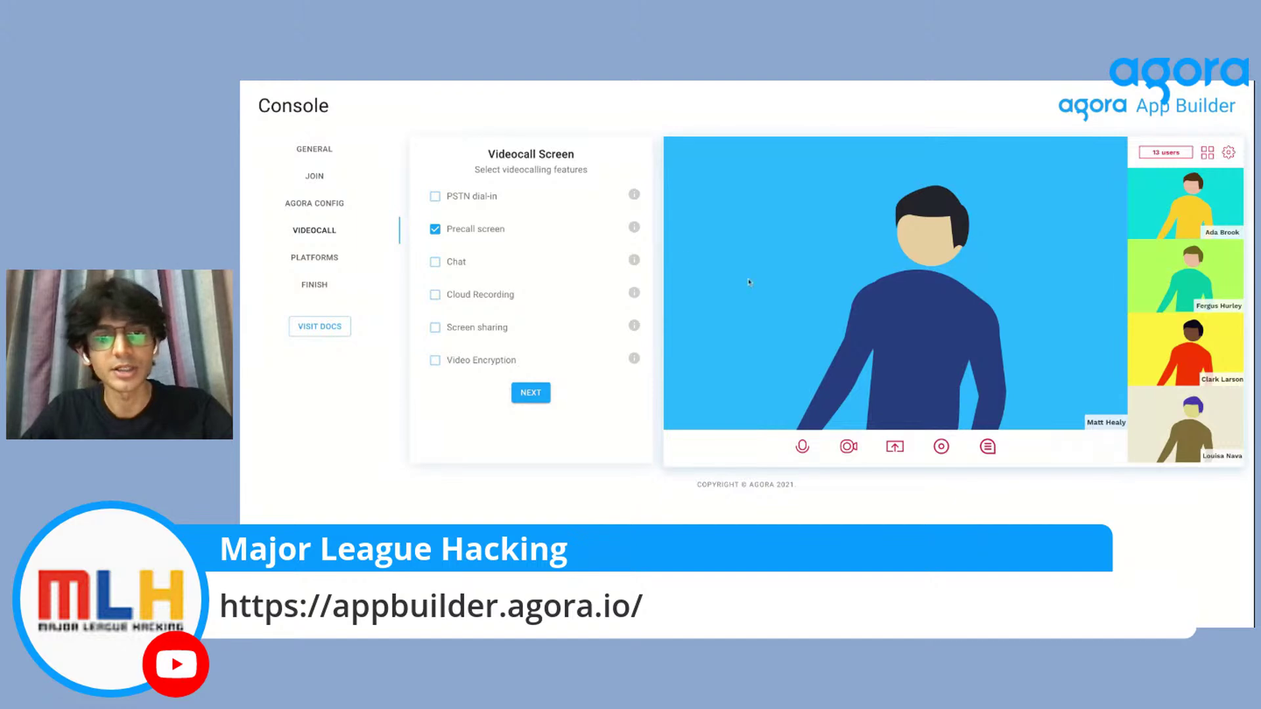
{"action": "left_click", "coordinate": [436, 265]}
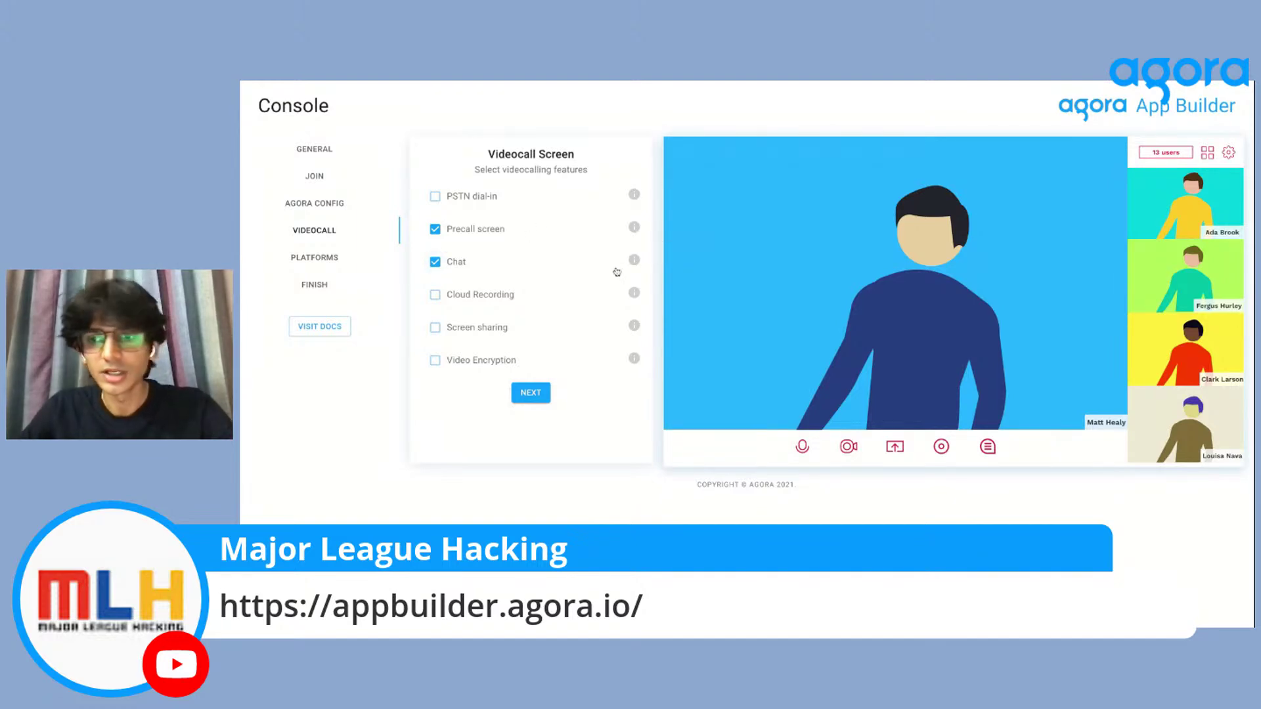
{"action": "left_click", "coordinate": [988, 447]}
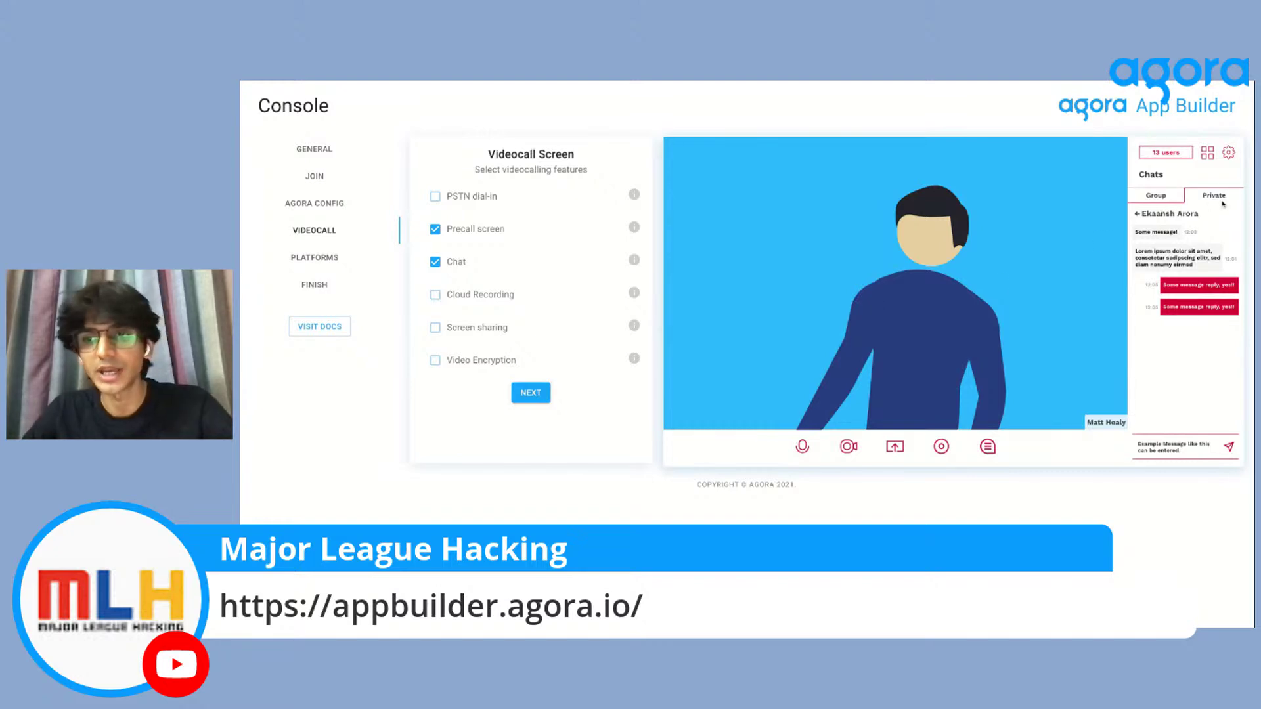
Try Cloud Recording in the call mockup, then leave it unchecked
{"action": "left_click", "coordinate": [435, 295]}
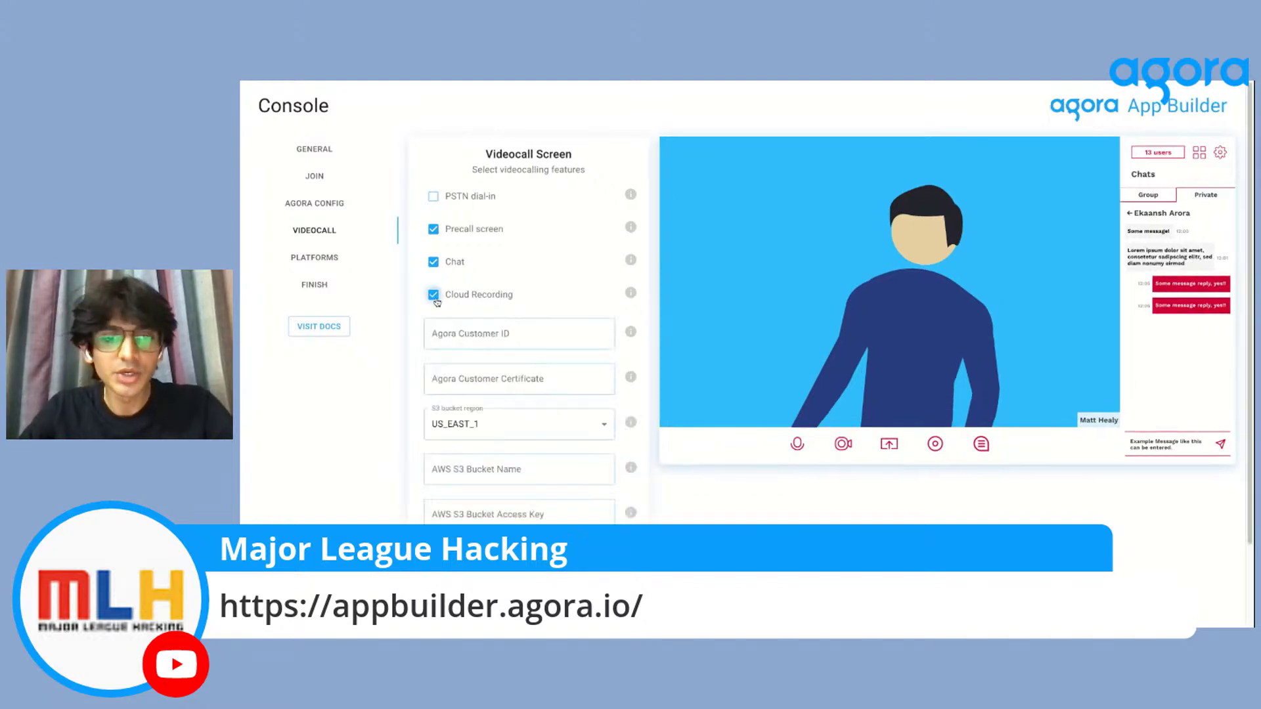
{"action": "scroll", "coordinate": [501, 361], "scroll_direction": "down", "scroll_amount": 2}
{"action": "scroll", "coordinate": [630, 312], "scroll_direction": "up", "scroll_amount": 2}
{"action": "left_click", "coordinate": [978, 445]}
{"action": "left_click", "coordinate": [936, 444]}
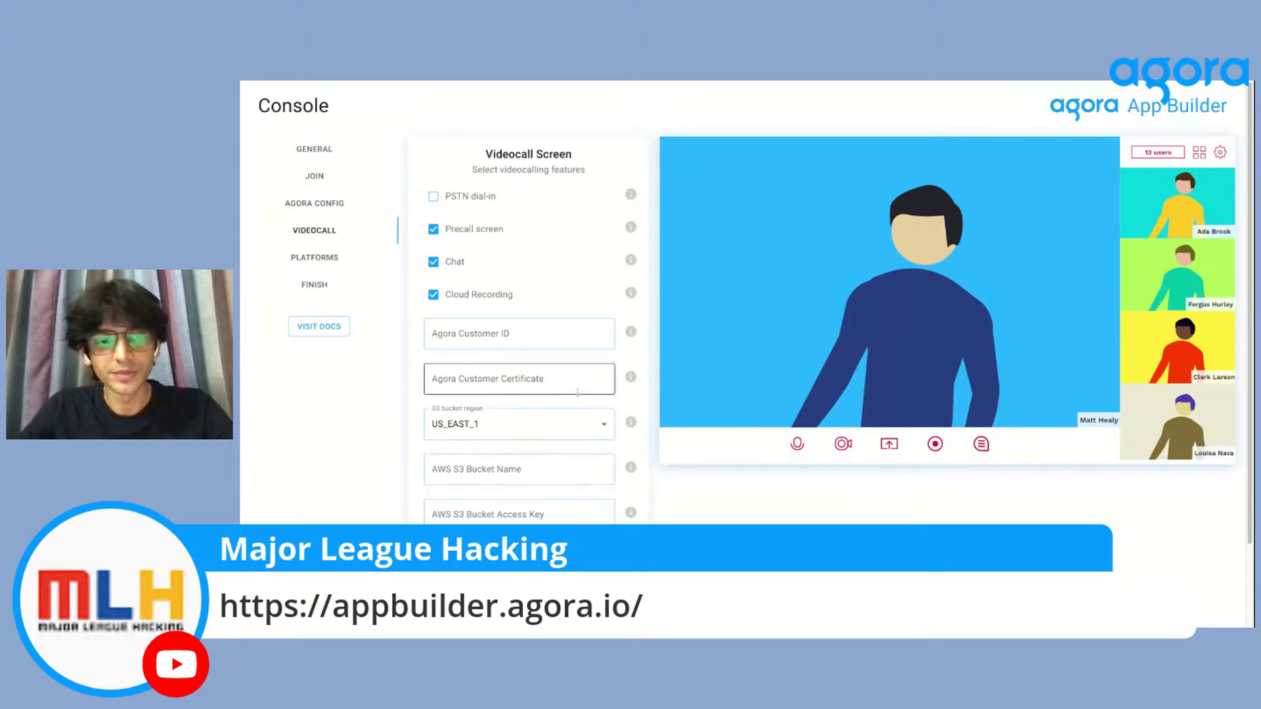
{"action": "scroll", "coordinate": [519, 379], "scroll_direction": "down", "scroll_amount": 1}
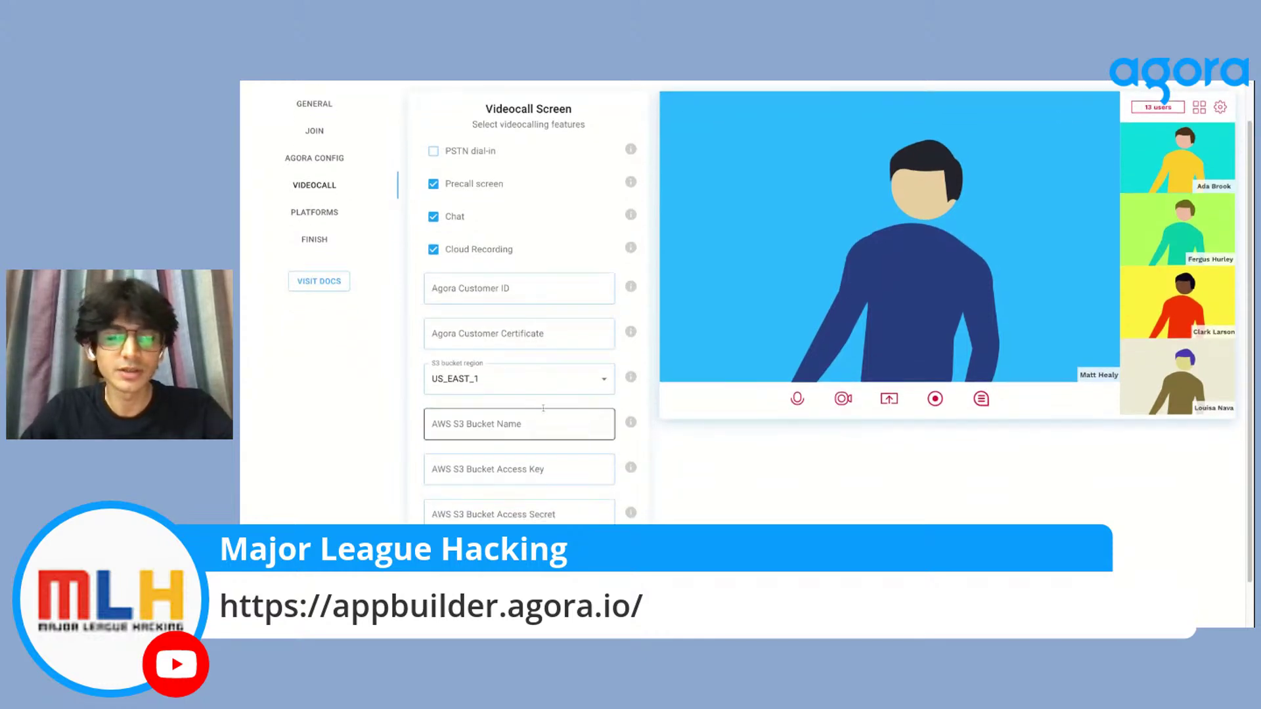
{"action": "left_click", "coordinate": [503, 256]}
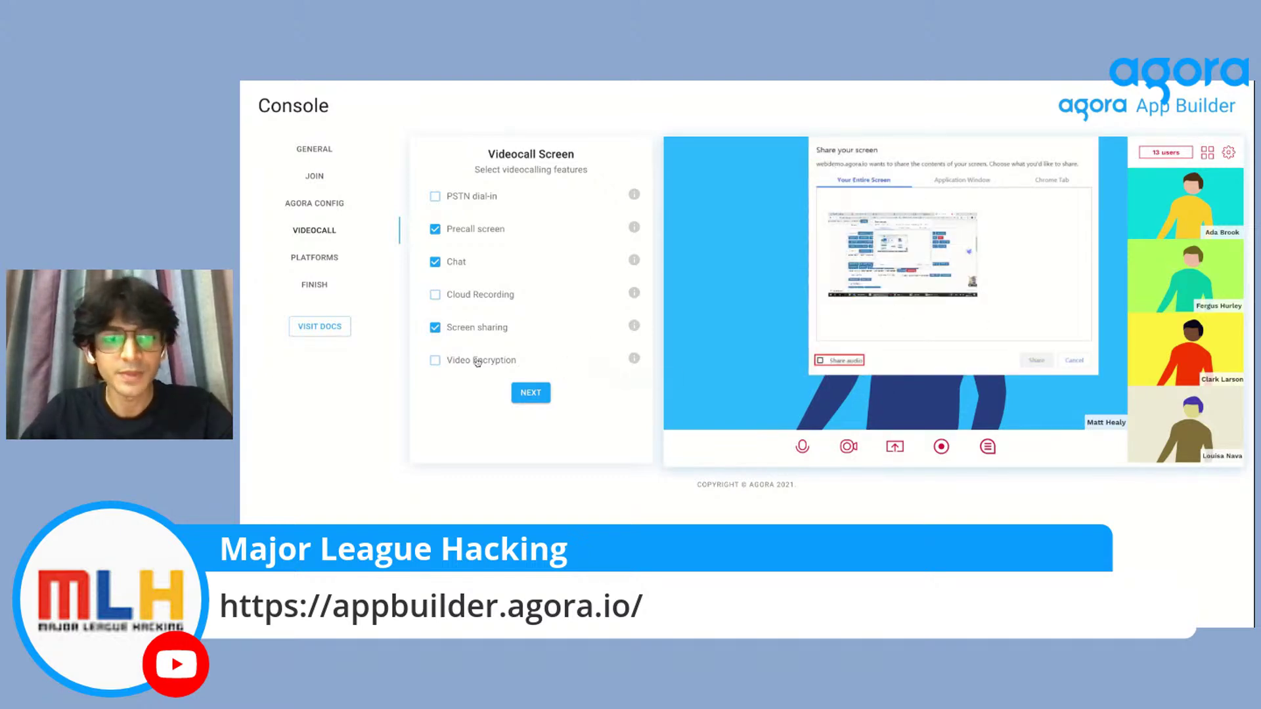
Enable Screen sharing with Video Encryption left off, and continue to platforms
{"action": "left_click", "coordinate": [468, 334]}
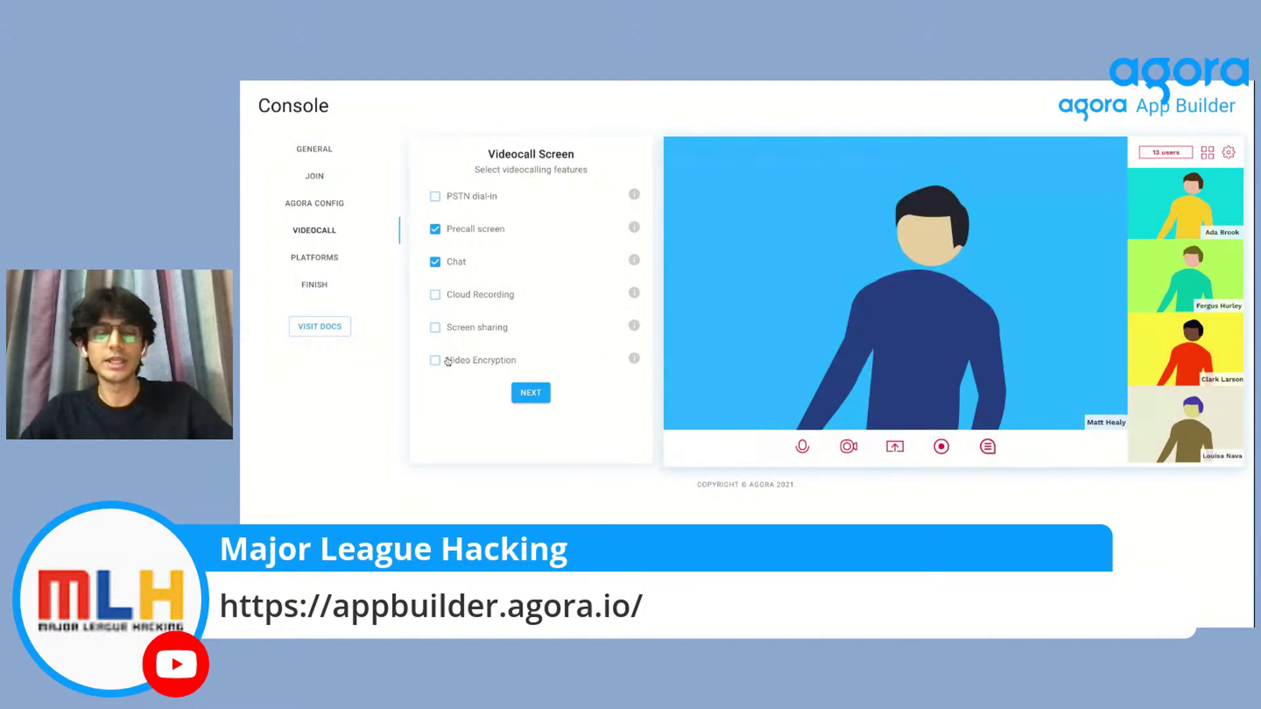
{"action": "mouse_move", "coordinate": [637, 360]}
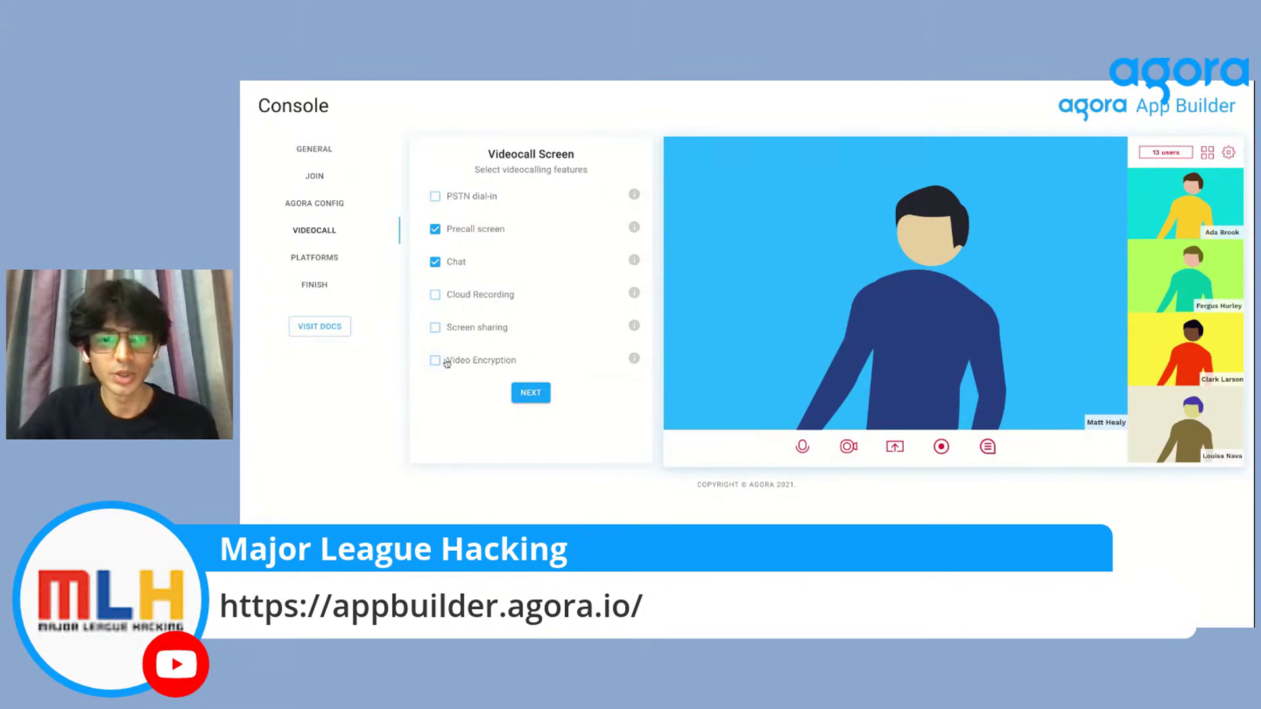
{"action": "left_click", "coordinate": [435, 327]}
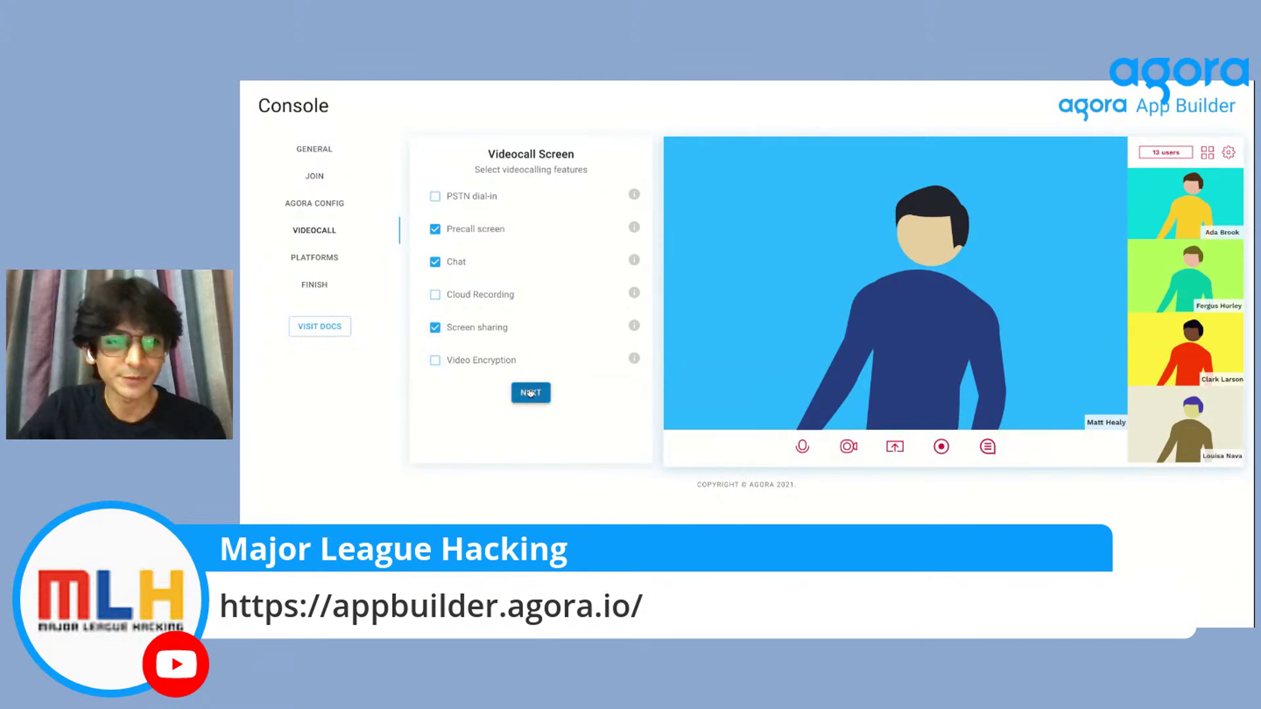
{"action": "left_click", "coordinate": [530, 393]}
Select iOS, Android, Web, Windows, Mac and Linux as target platforms and proceed
{"action": "left_click", "coordinate": [446, 191]}
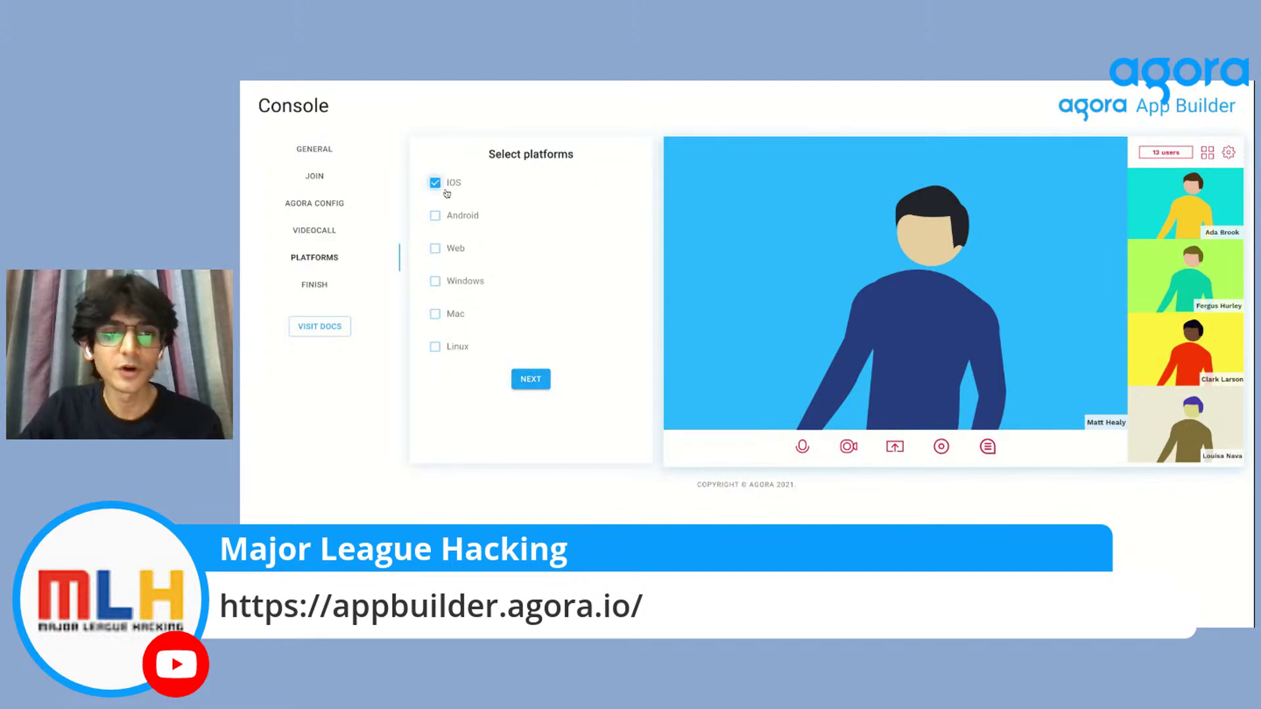
{"action": "left_click", "coordinate": [435, 217]}
{"action": "left_click", "coordinate": [435, 249]}
{"action": "left_click", "coordinate": [436, 281]}
{"action": "left_click", "coordinate": [434, 314]}
{"action": "left_click", "coordinate": [435, 346]}
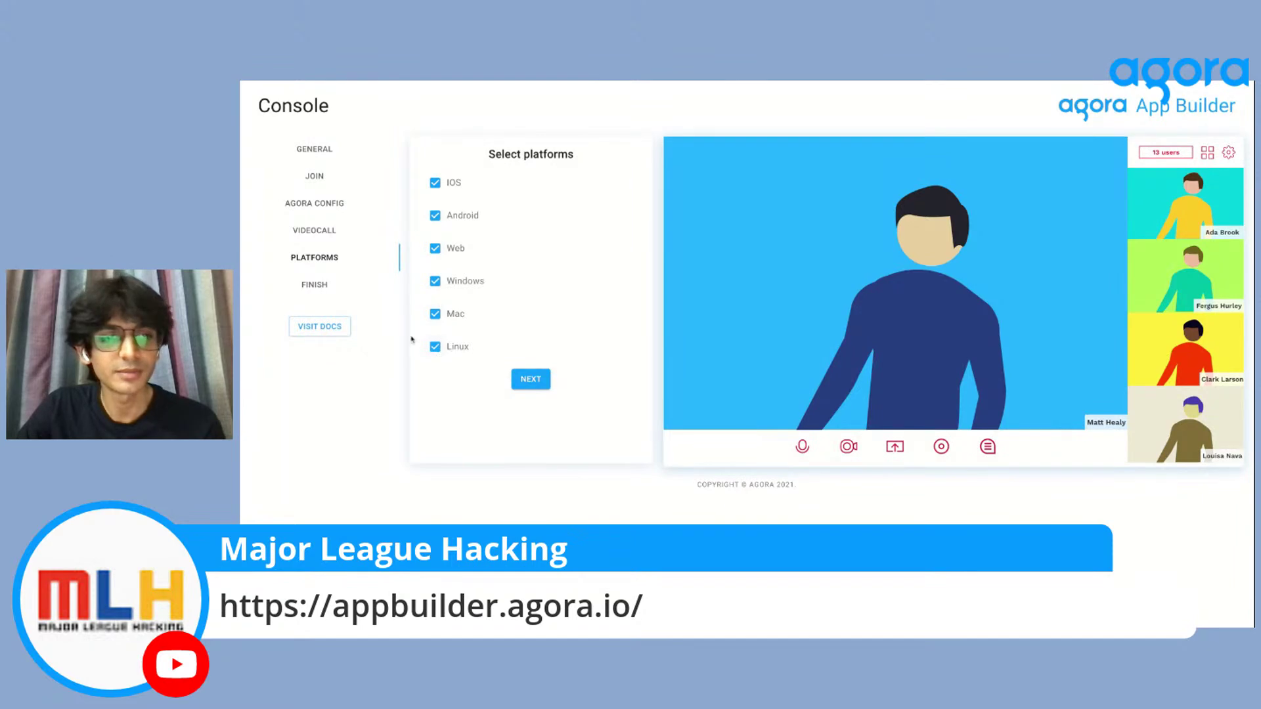
{"action": "left_click", "coordinate": [529, 385]}
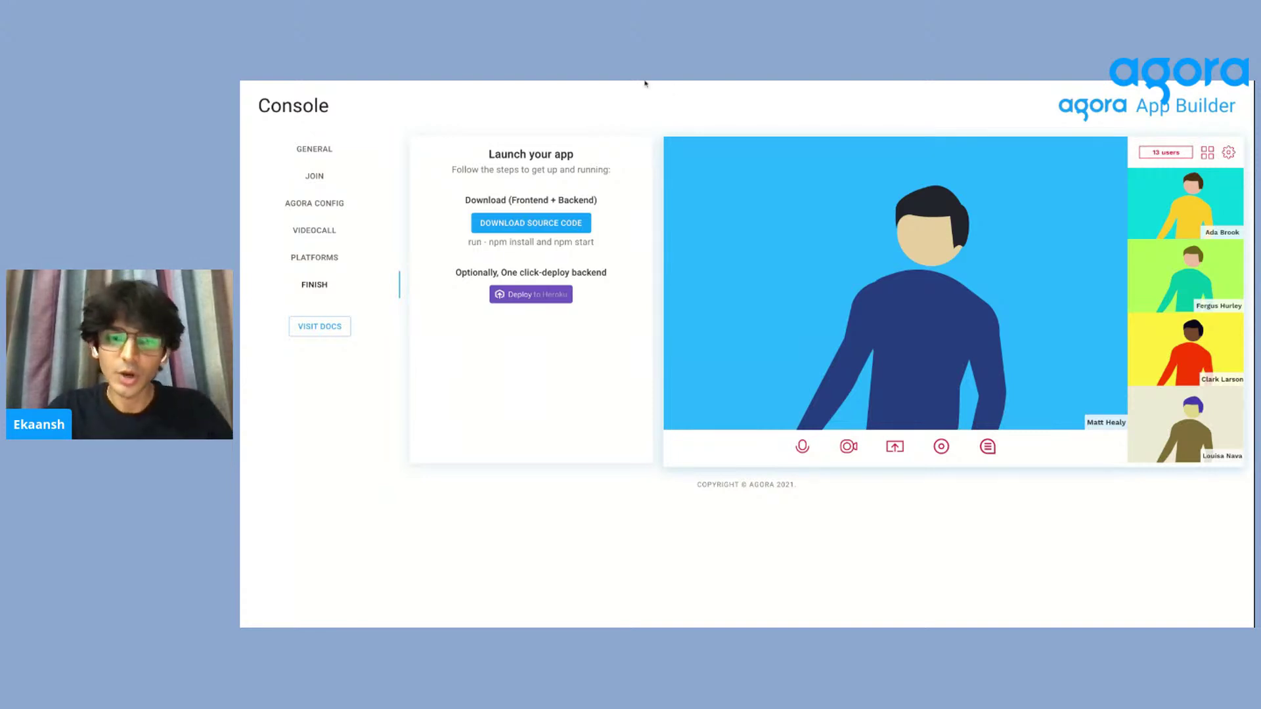
Download the frontend and backend source code, then go back to Platforms
{"action": "left_click", "coordinate": [532, 225]}
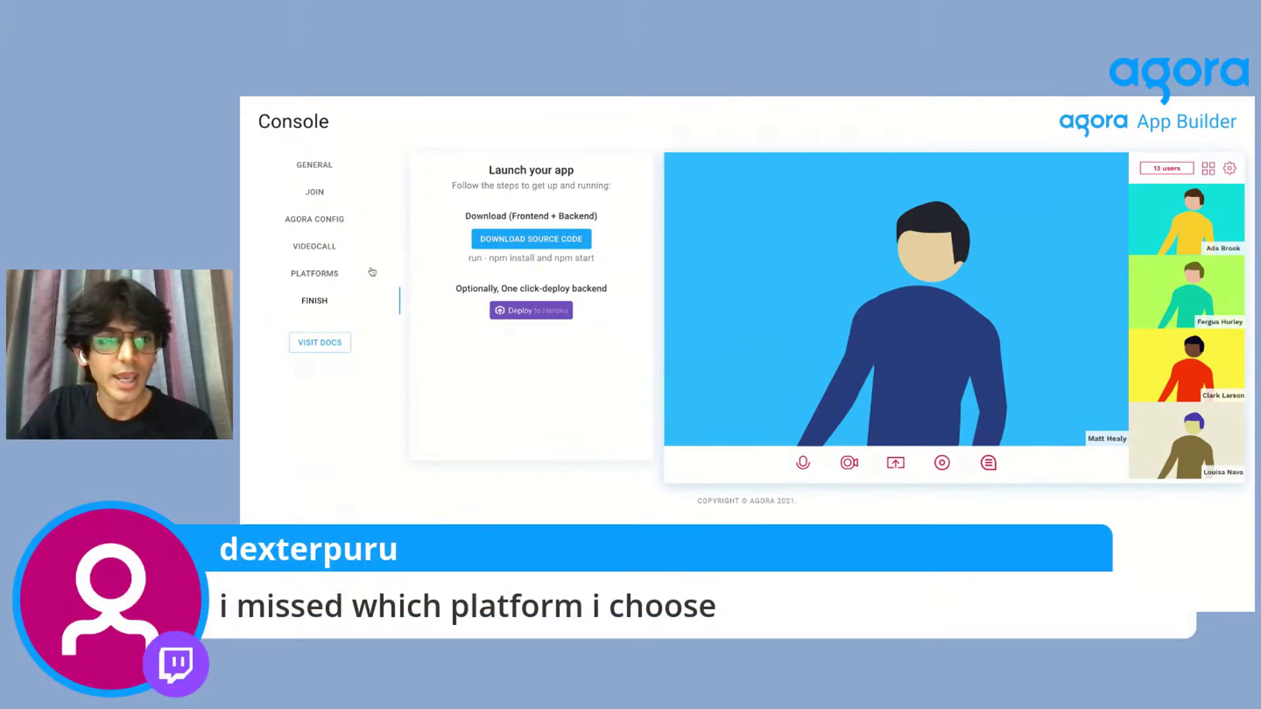
{"action": "left_click", "coordinate": [348, 274]}
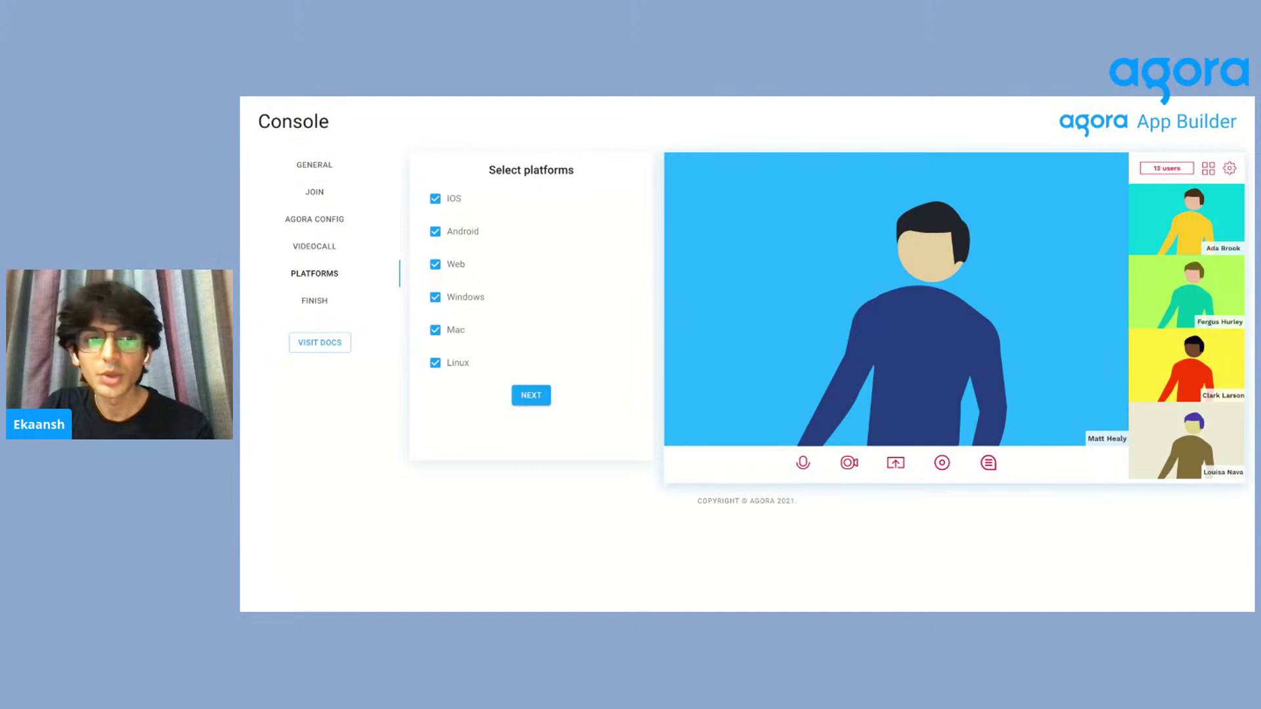
Recheck the Videocall features, leaving PSTN dial-in off, and return to Finish
{"action": "left_click", "coordinate": [335, 251]}
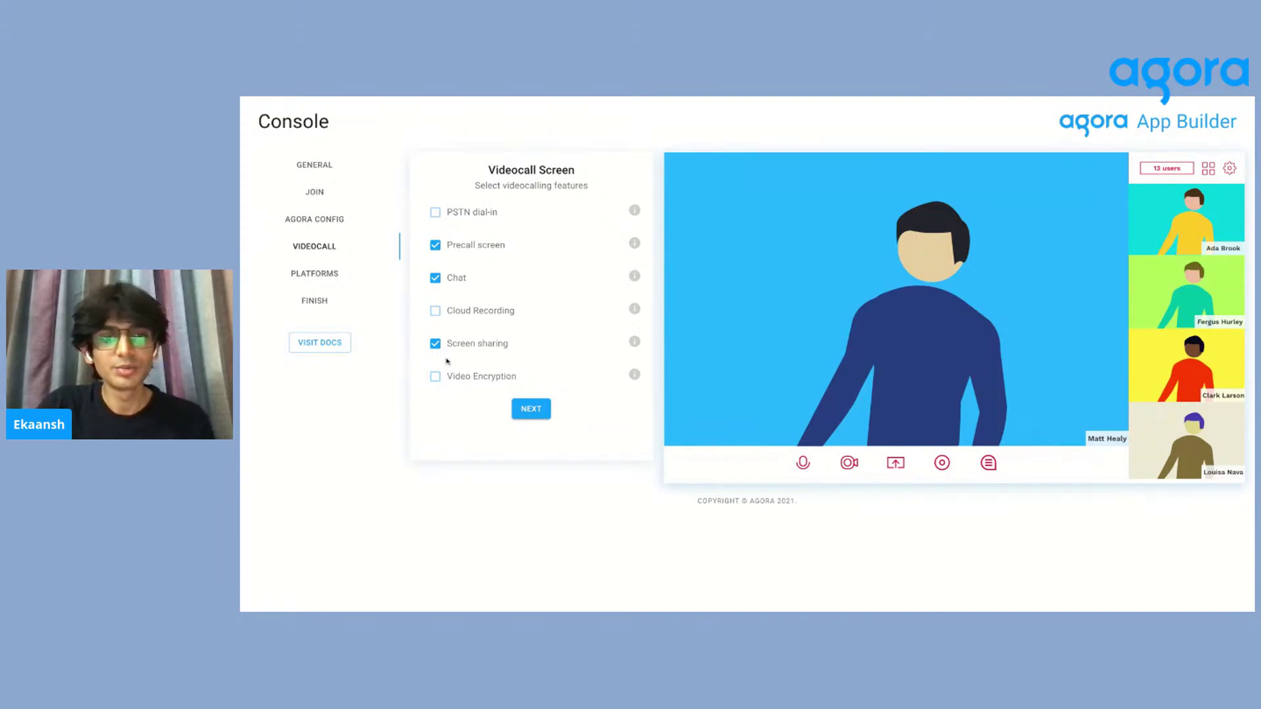
{"action": "left_click", "coordinate": [474, 207]}
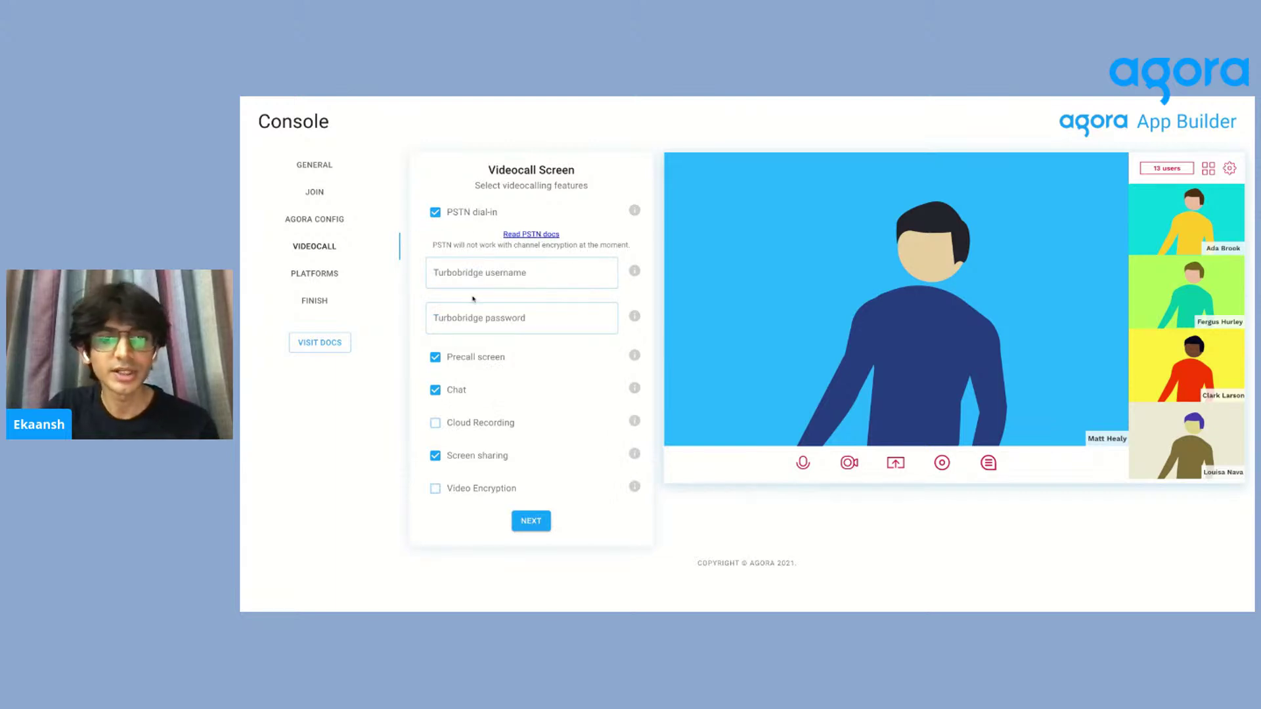
{"action": "left_click", "coordinate": [479, 213]}
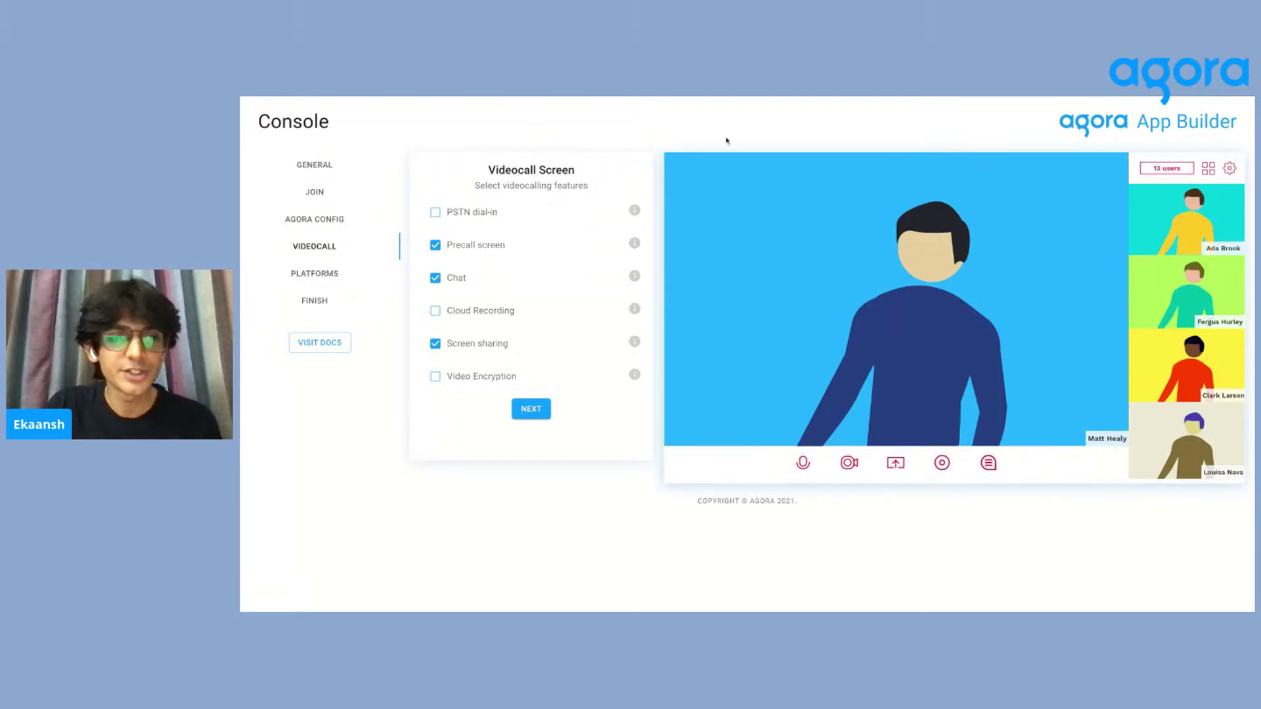
{"action": "left_click", "coordinate": [322, 300]}
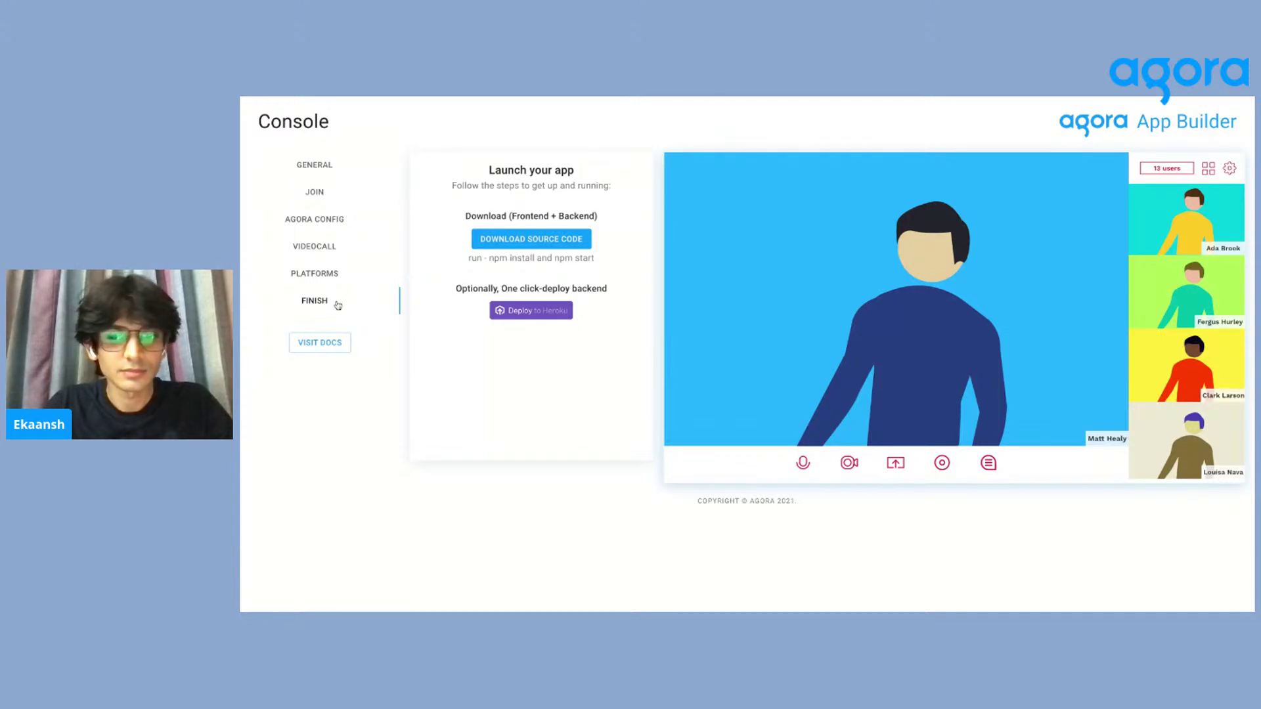
Go from the General settings to the App Builder home page
{"action": "left_click", "coordinate": [317, 172]}
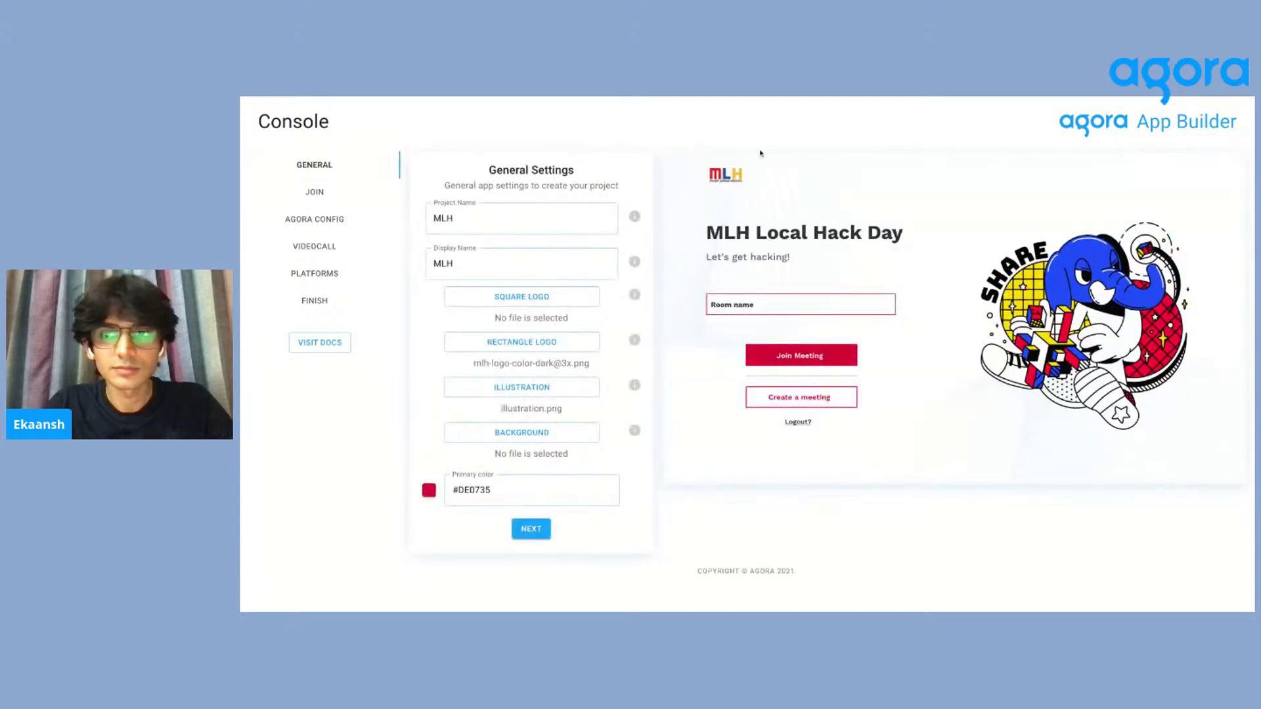
{"action": "left_click", "coordinate": [1156, 134]}
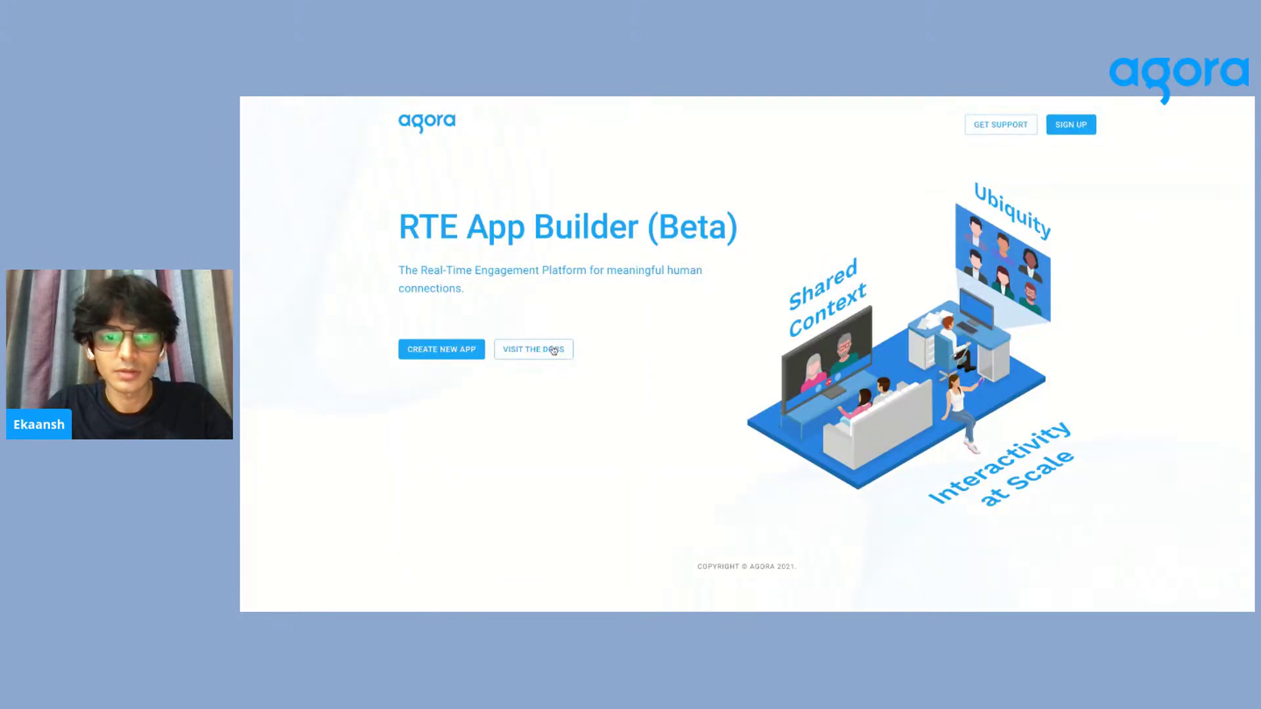